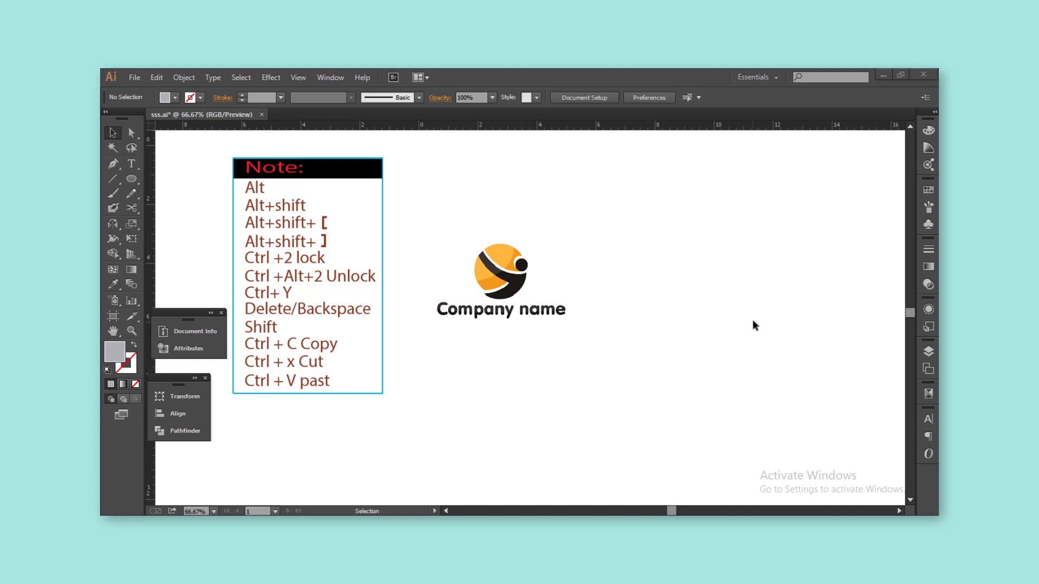
Step: Draw a small black-filled circle exactly over the logo's dark head dot
scroll(482, 296, "up", 2)
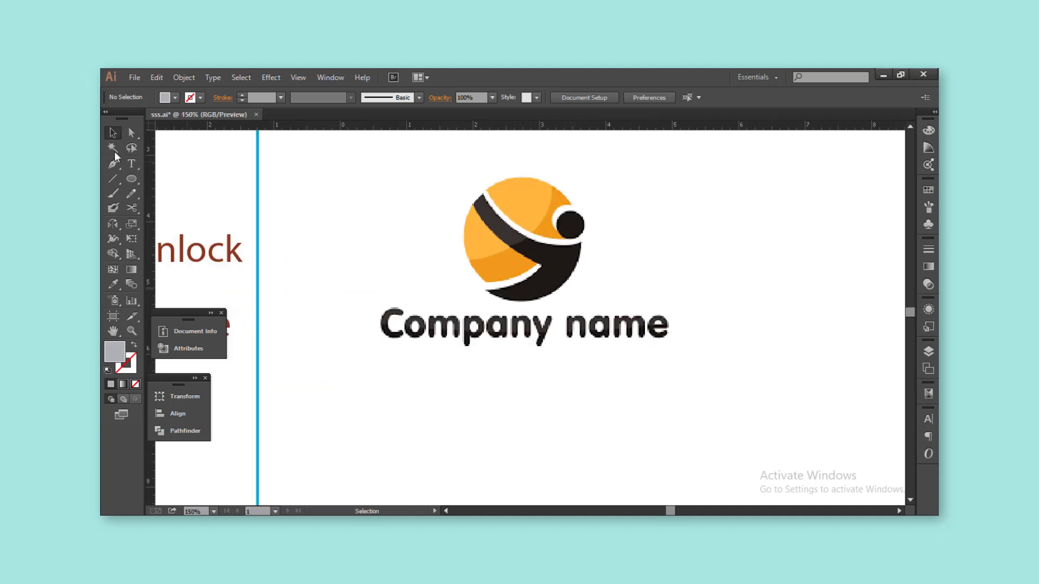
scroll(577, 225, "up", 1)
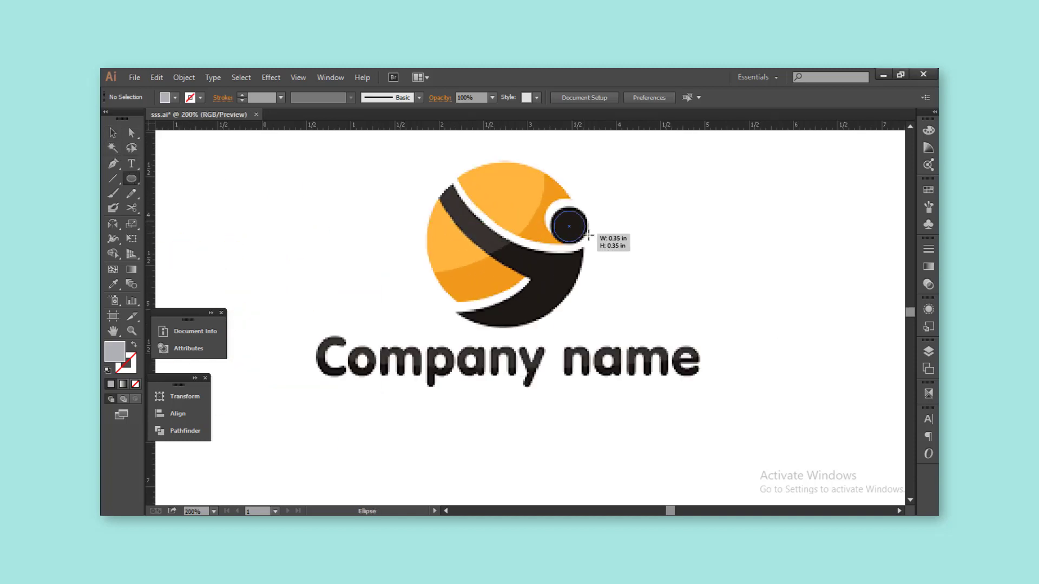
left_click_drag(589, 236, 588, 236)
key("v")
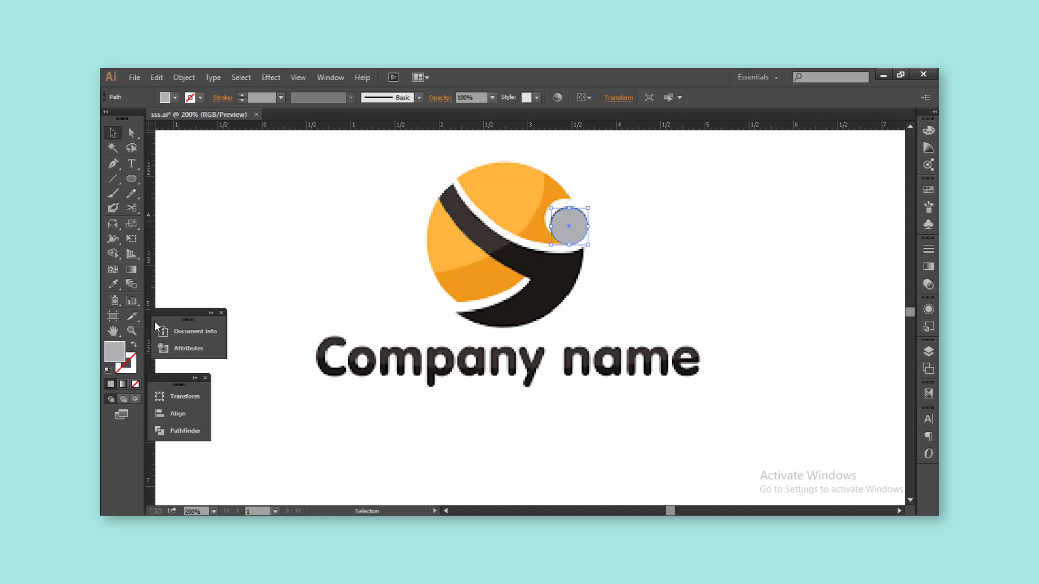
key("i")
left_click(514, 312)
key("v")
left_click(608, 273)
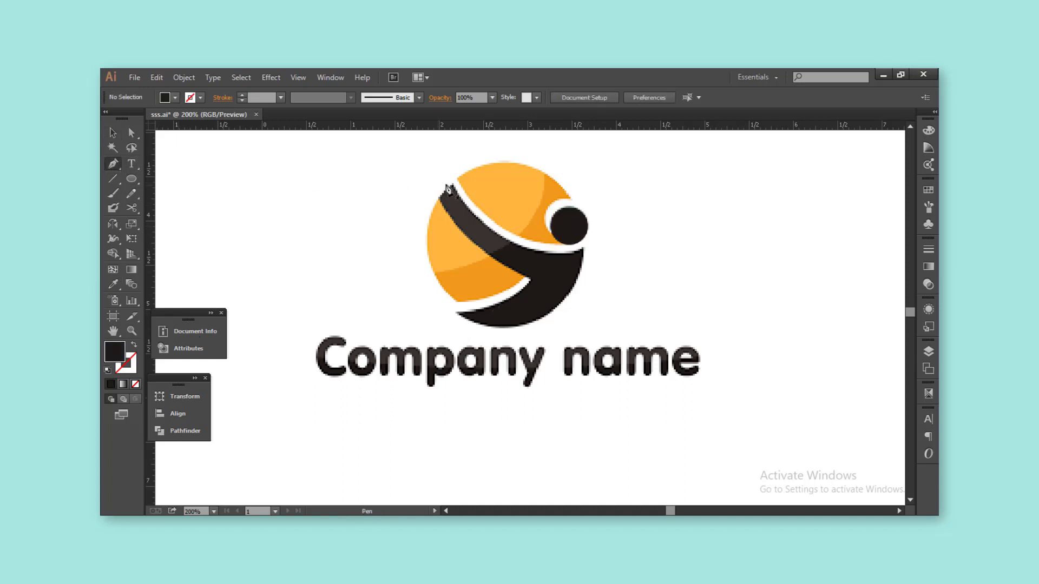
Step: Pen-trace the swoosh band's curved upper edges as a closed path filled black
left_click(455, 186)
scroll(514, 248, "up", 1)
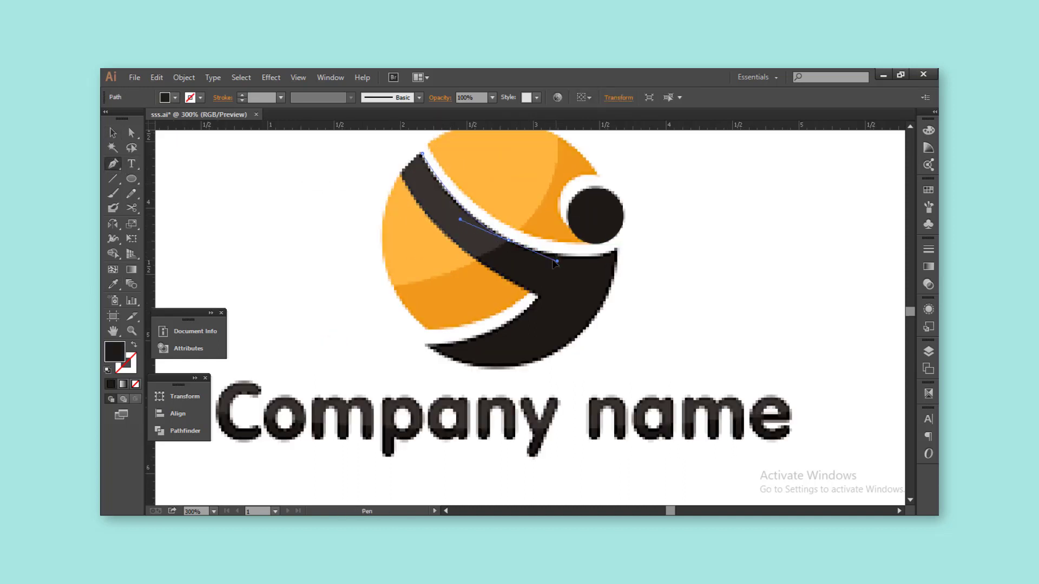
left_click(617, 251)
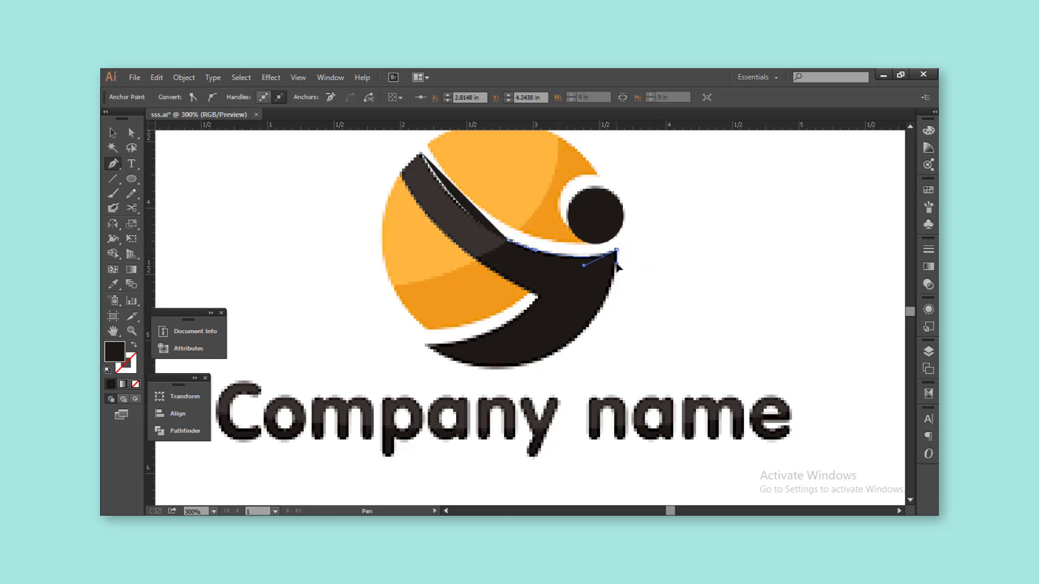
key("shift+x")
left_click_drag(427, 346, 272, 273)
left_click_drag(540, 297, 573, 255)
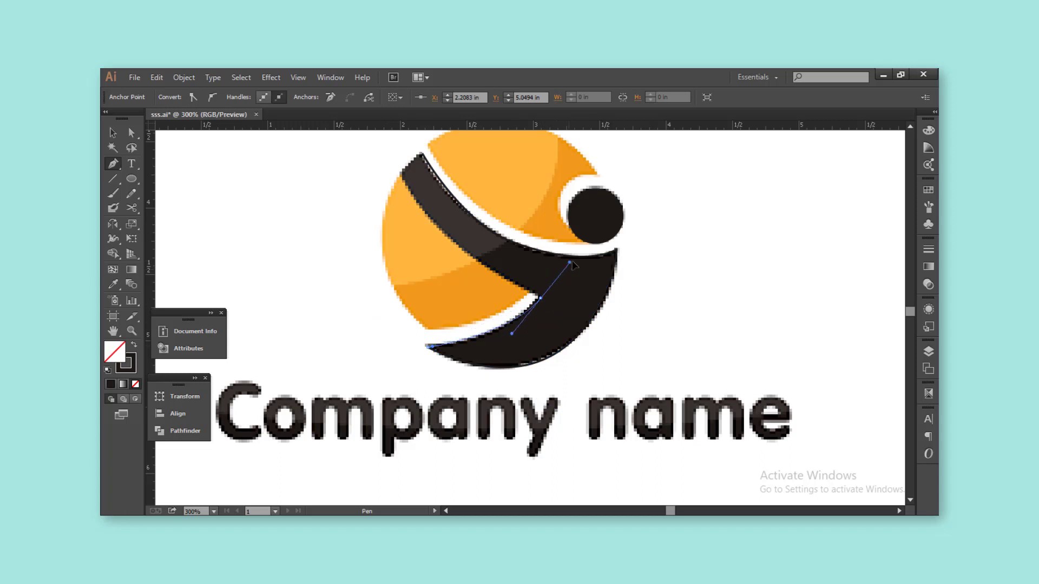
left_click(540, 297, "alt")
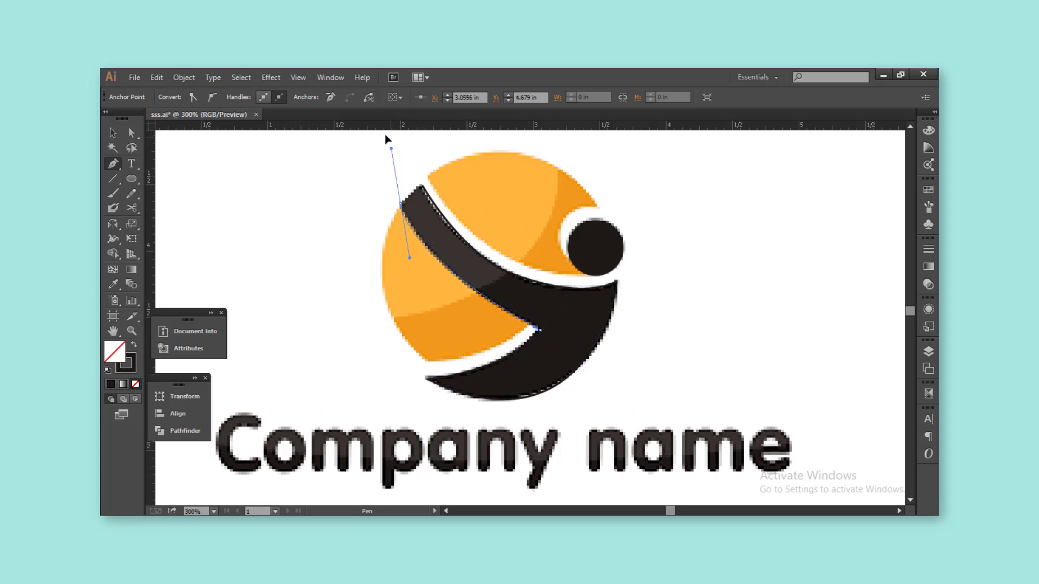
left_click_drag(405, 179, 376, 227)
left_click(401, 301)
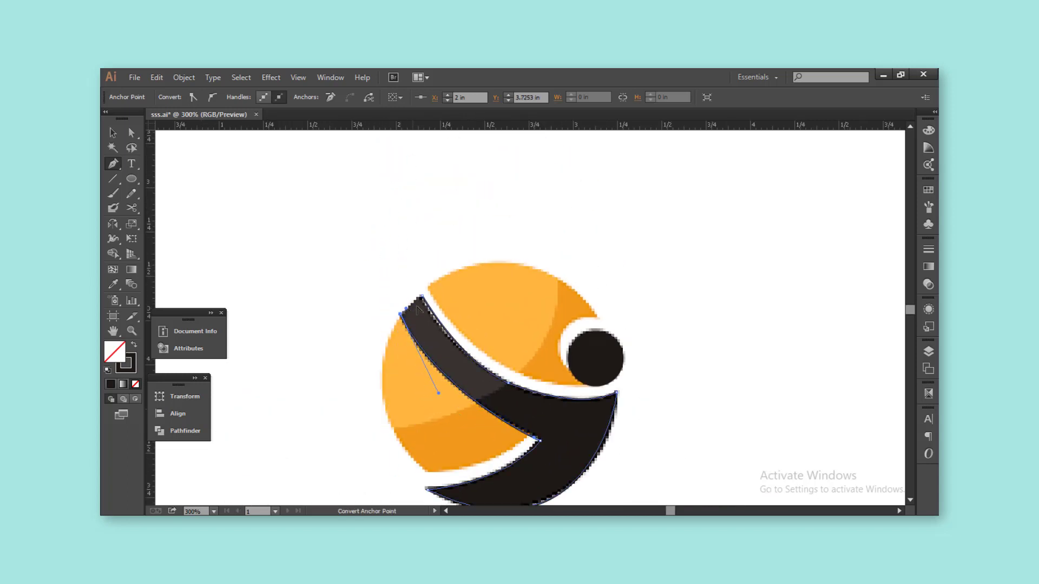
key("ctrl+minus")
key("shift+x")
key("ctrl+shift+a")
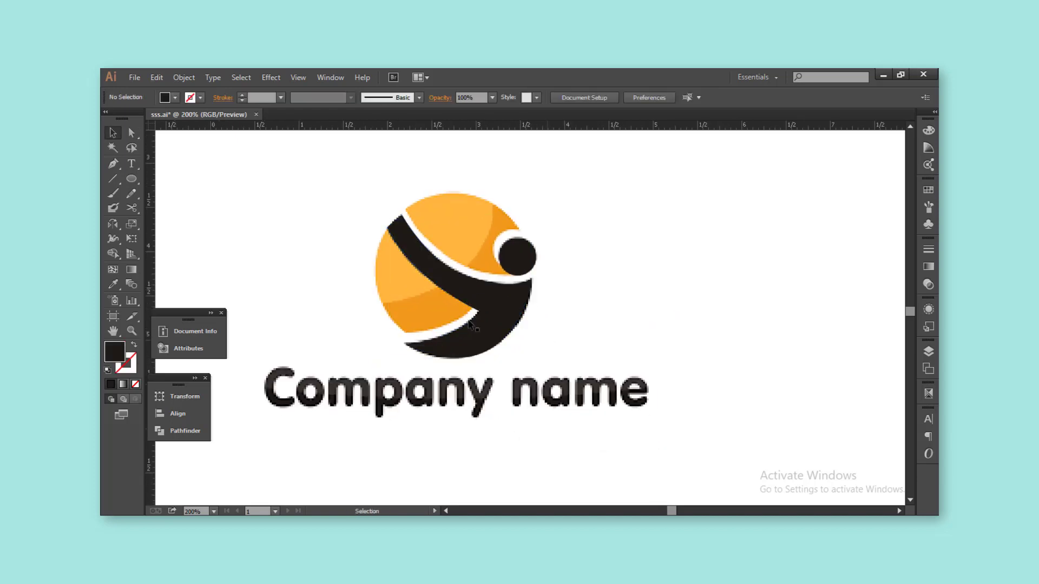
Step: Pen-trace the orange area beside the swoosh tip as an unfilled black-stroked outline
left_click(408, 335)
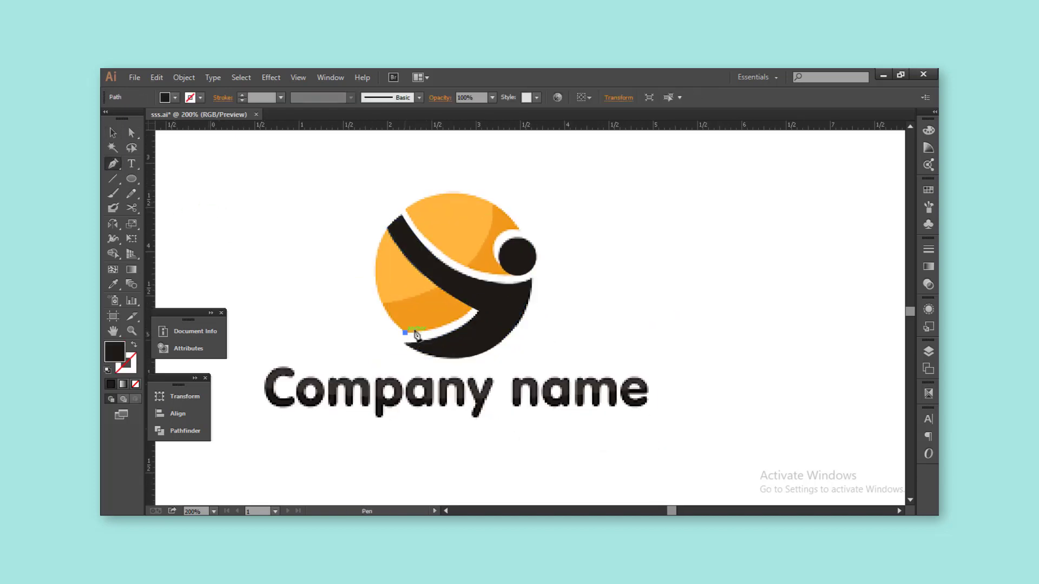
key("ctrl+plus")
left_click_drag(499, 296, 509, 290)
left_click_drag(541, 258, 542, 265)
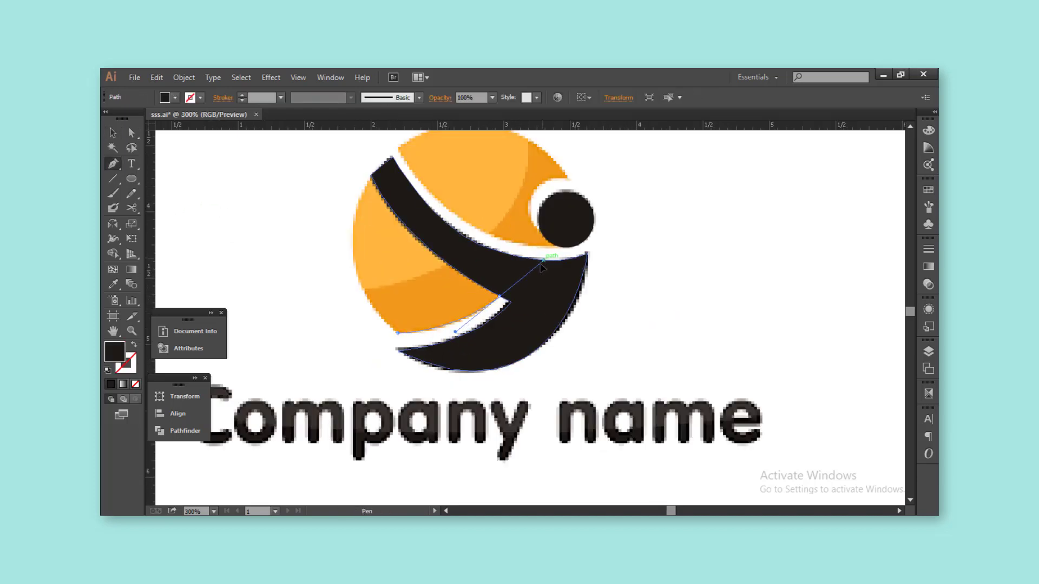
left_click_drag(501, 292, 452, 269)
left_click(442, 263)
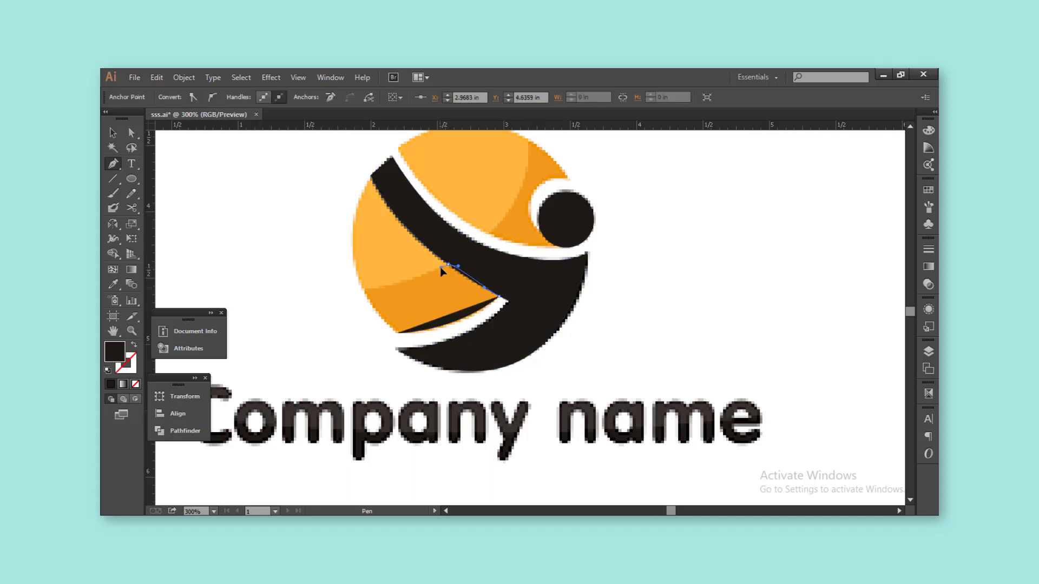
left_click_drag(364, 290, 342, 287)
left_click_drag(398, 333, 400, 345)
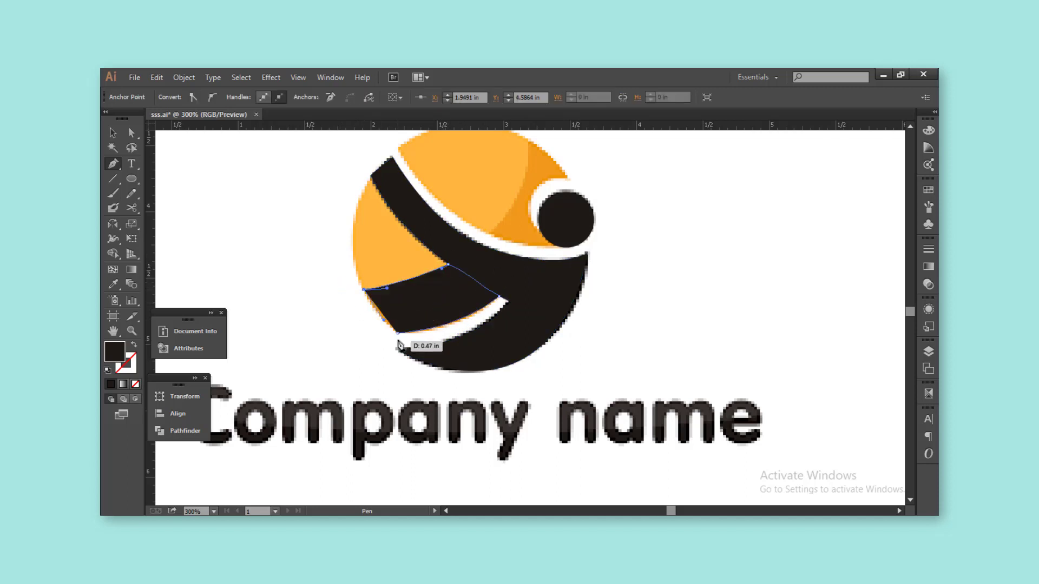
key("shift+x")
Step: Adjust the new outline's left anchor and shift the view toward the logo's left side
scroll(362, 309, "up", 1)
key("a")
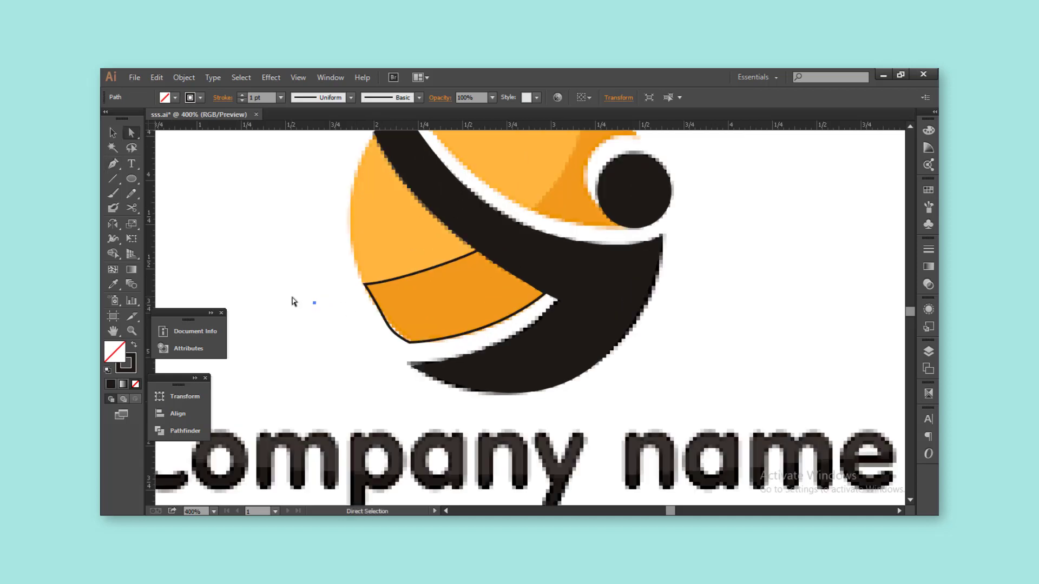
left_click(365, 284)
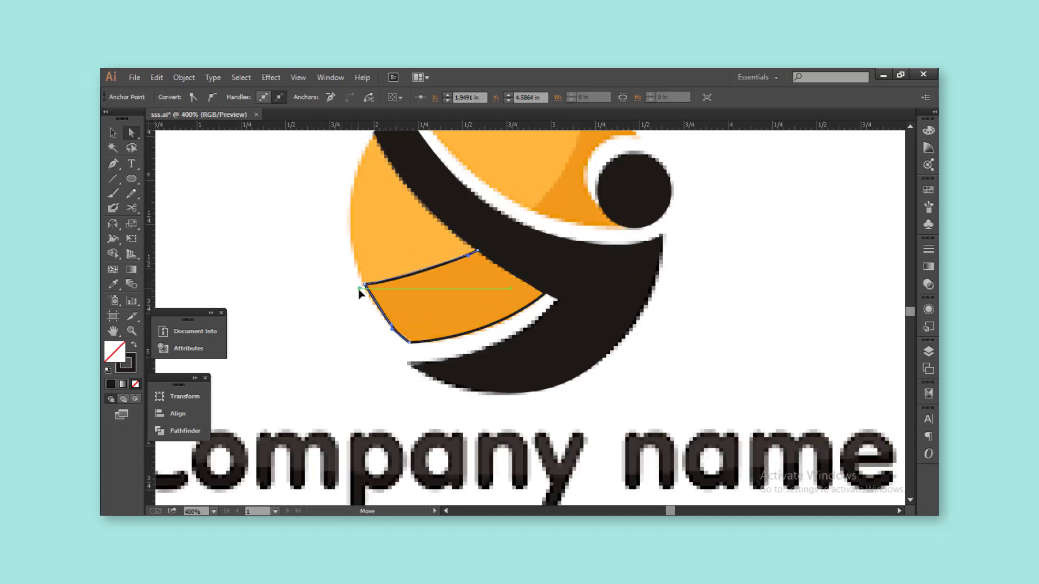
left_click(354, 355)
left_click_drag(338, 294, 372, 338)
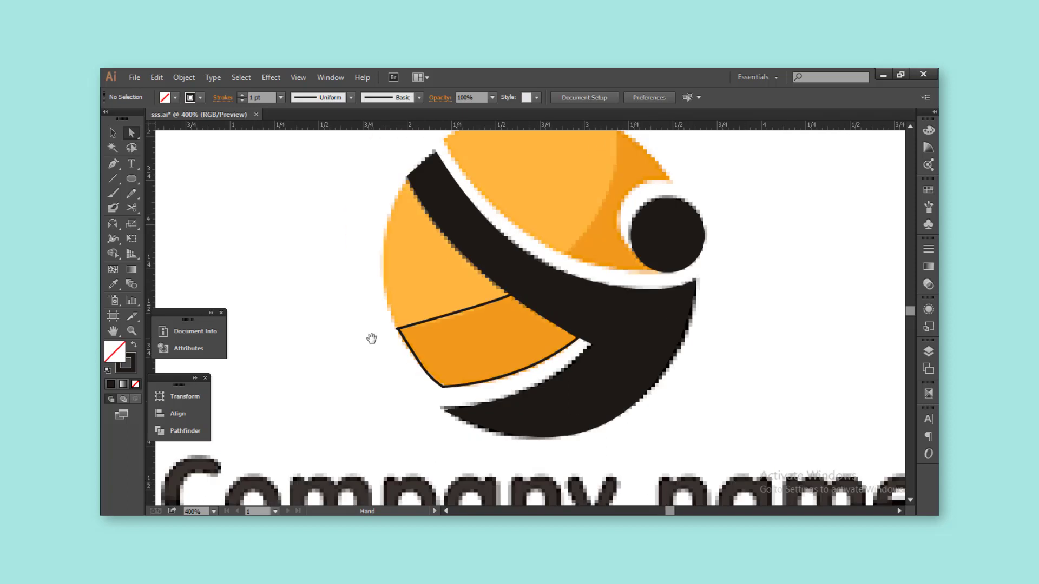
Step: Draw a curved path down the circle's left edge, snap it to the band corner, then undo
left_click(406, 177)
left_click_drag(396, 328, 437, 391)
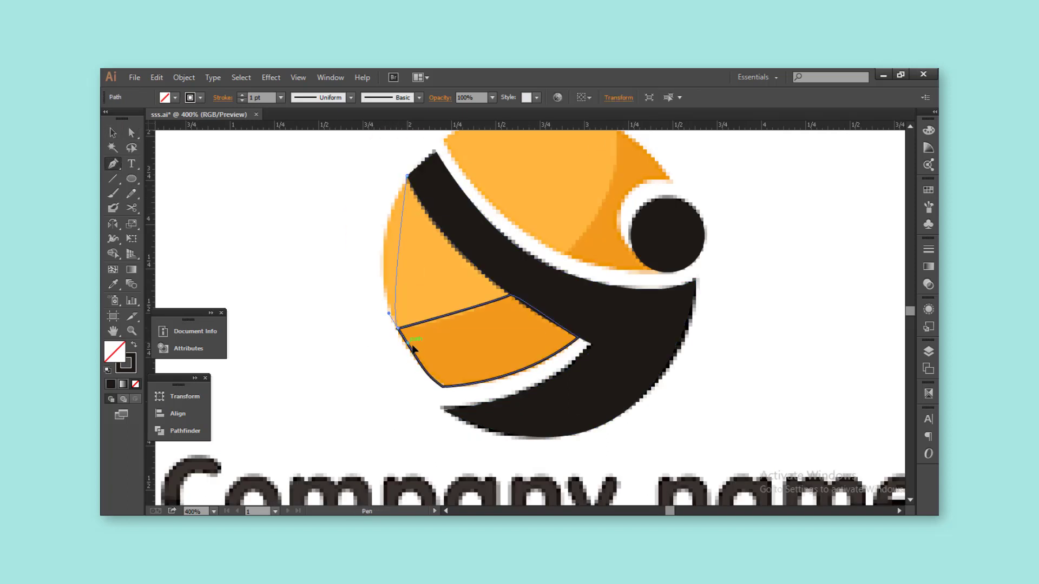
key("v")
key("a")
scroll(404, 176, "up", 2)
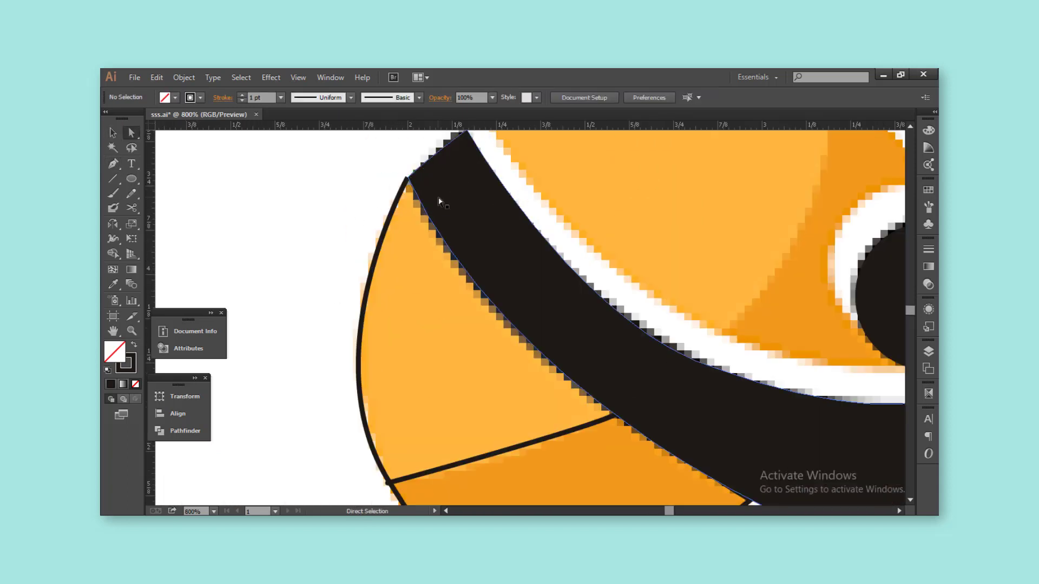
left_click_drag(409, 176, 412, 176)
scroll(378, 190, "down", 3)
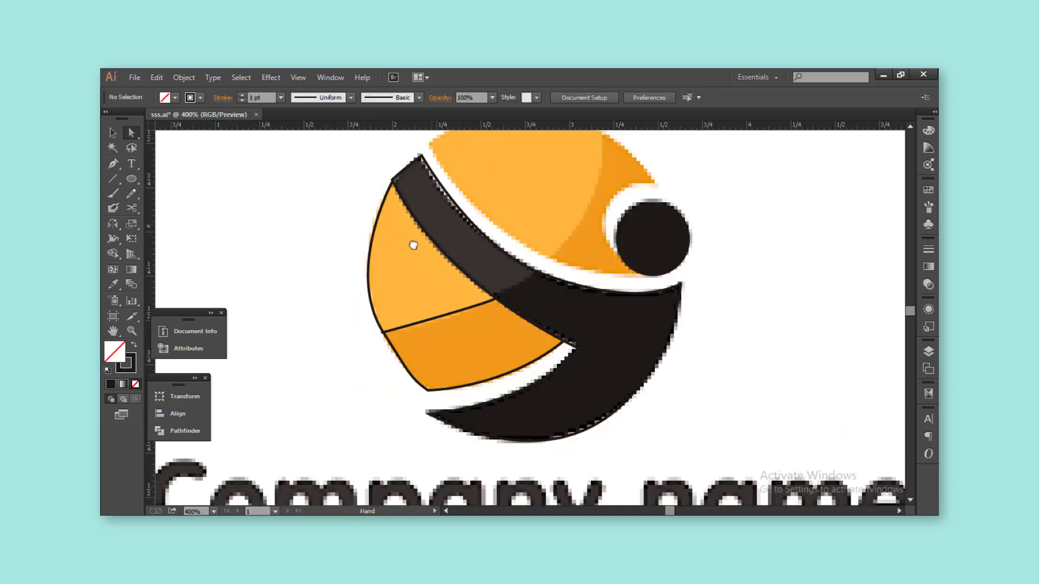
scroll(413, 241, "up", 1)
key("ctrl+z")
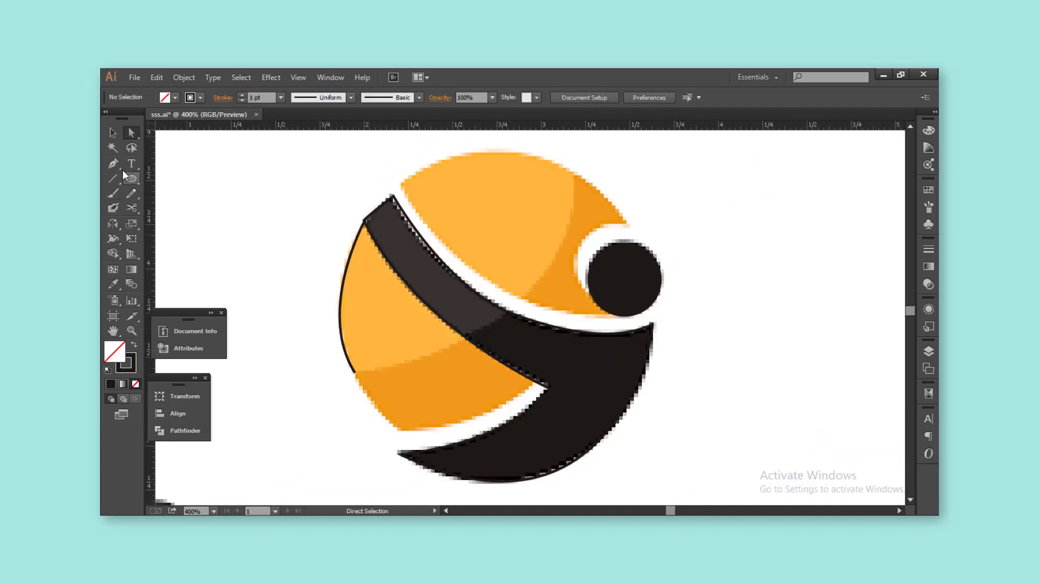
Step: Pen-trace a curved path from the bottom of the orange area toward the circle's left edge
left_click(361, 378)
left_click_drag(414, 429, 448, 431)
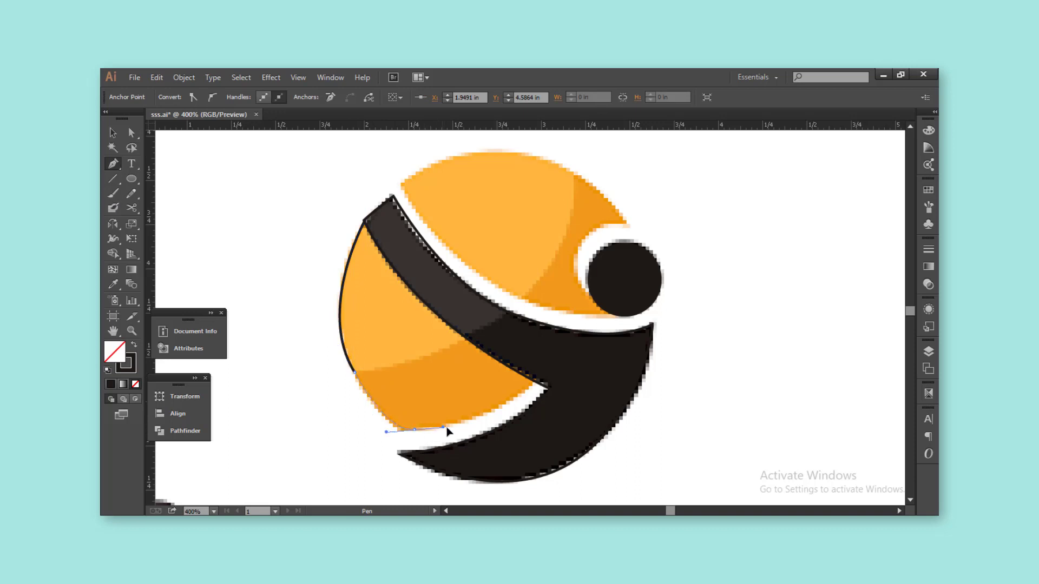
left_click(331, 326, "ctrl")
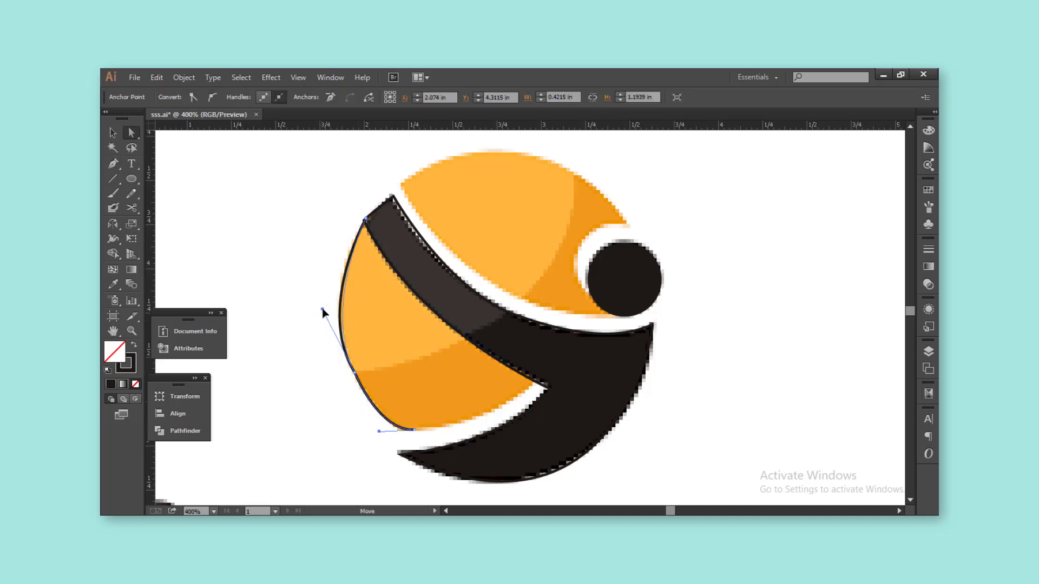
left_click(329, 324, "ctrl")
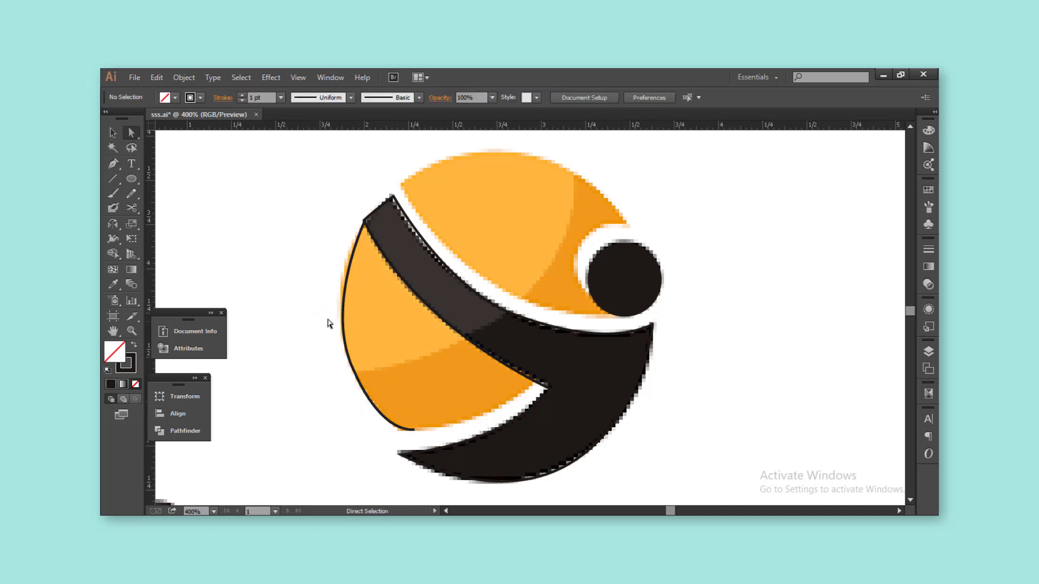
Step: Extend the lower outline to the swoosh tip and draw a curved divider between orange shades
left_click(414, 430)
left_click_drag(535, 382, 572, 345)
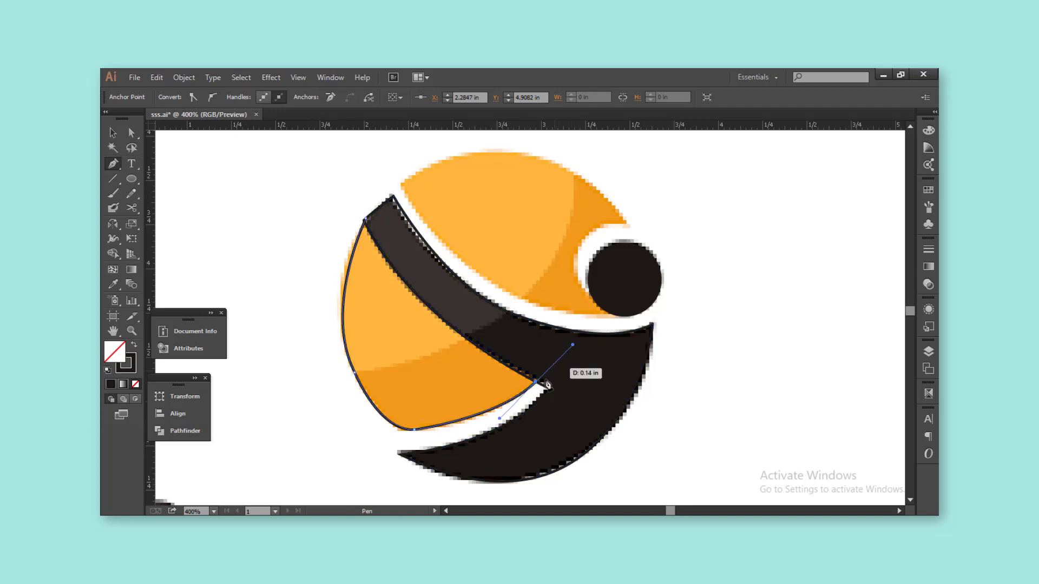
left_click(541, 383, "alt")
key("Return")
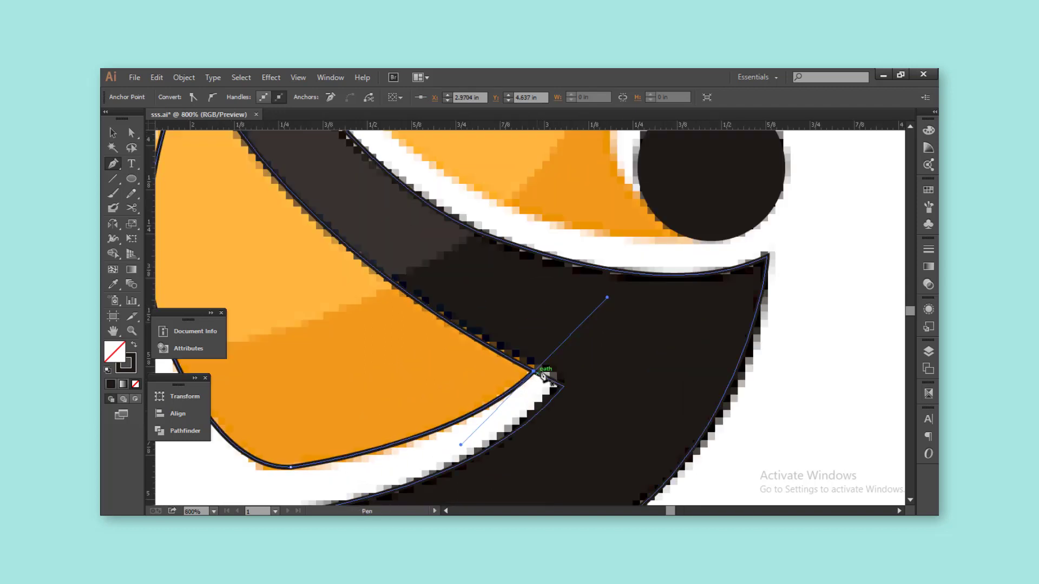
left_click(113, 132)
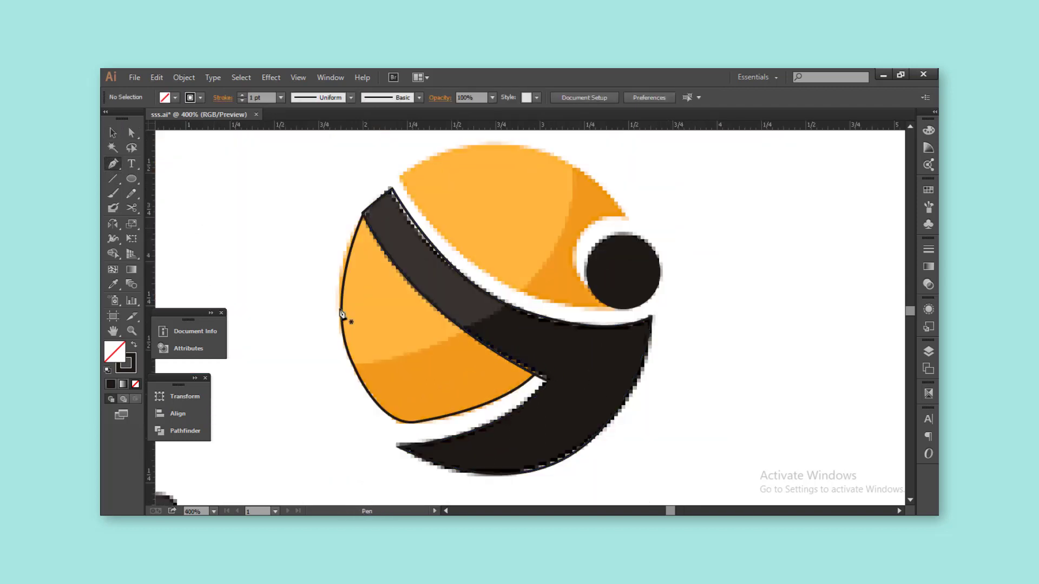
left_click(344, 363)
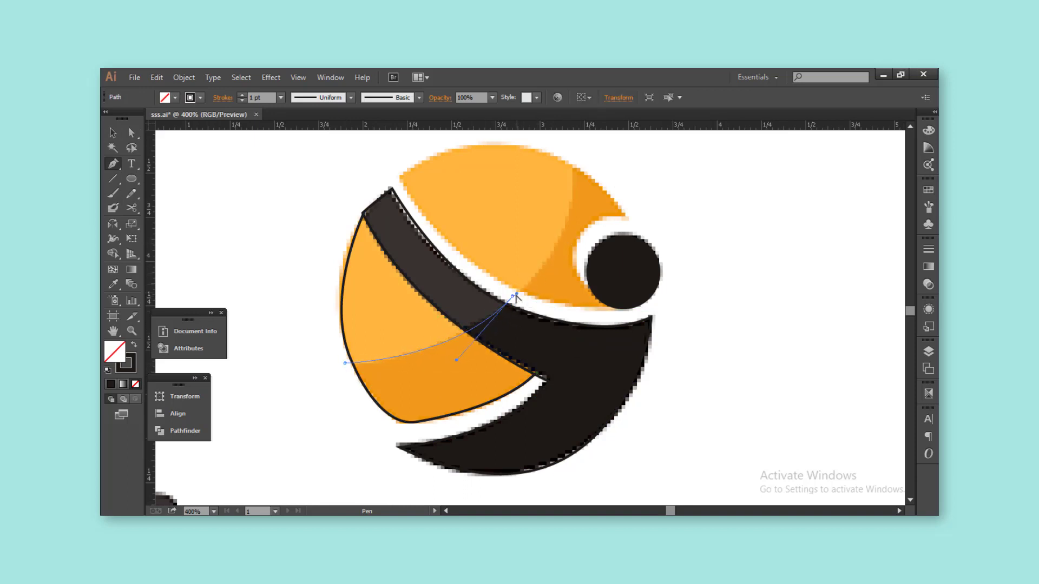
left_click(711, 344, "ctrl")
Step: Draw an ellipse over the upper orange area, then rotate and enlarge it to fit the logo edge
key("l")
left_click_drag(397, 153, 634, 363)
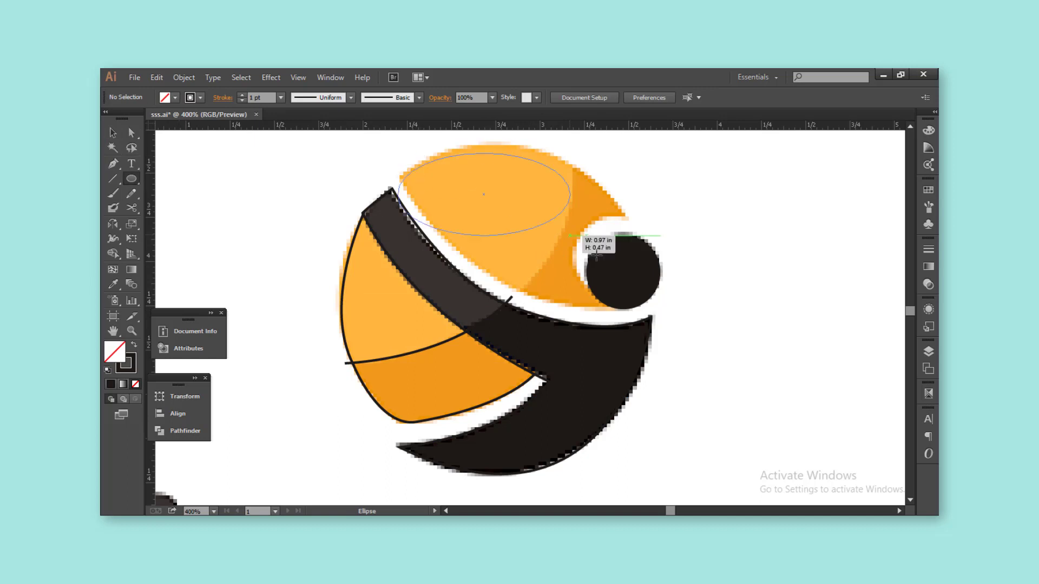
key("v")
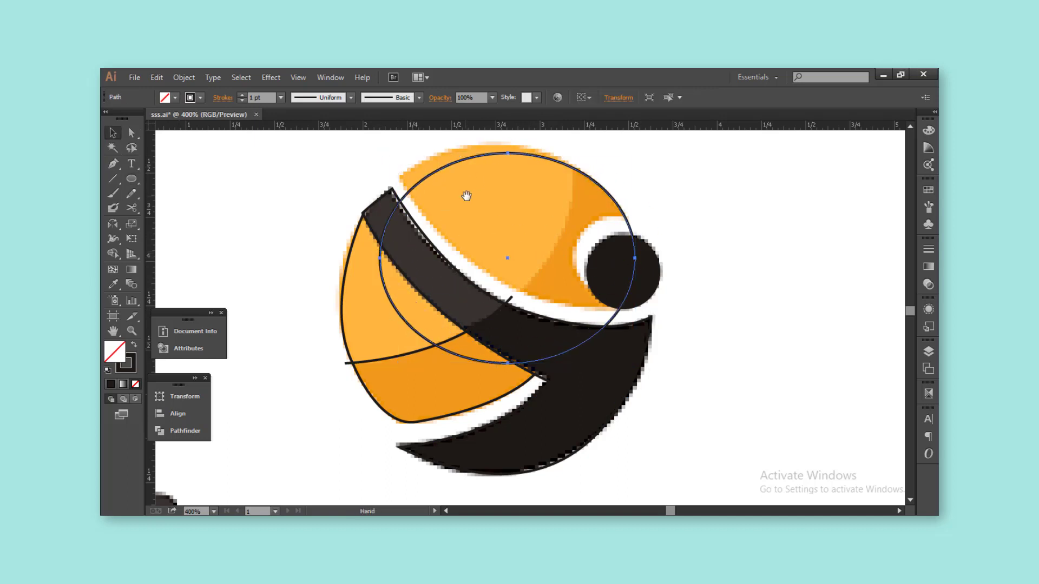
scroll(464, 195, "up", 1)
left_click_drag(631, 174, 644, 192)
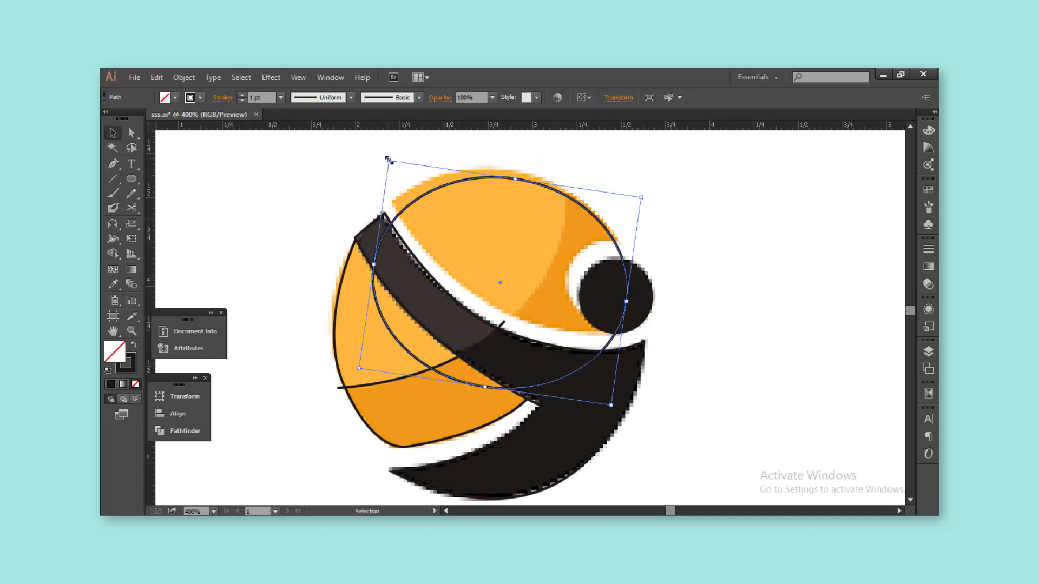
left_click_drag(388, 159, 373, 153)
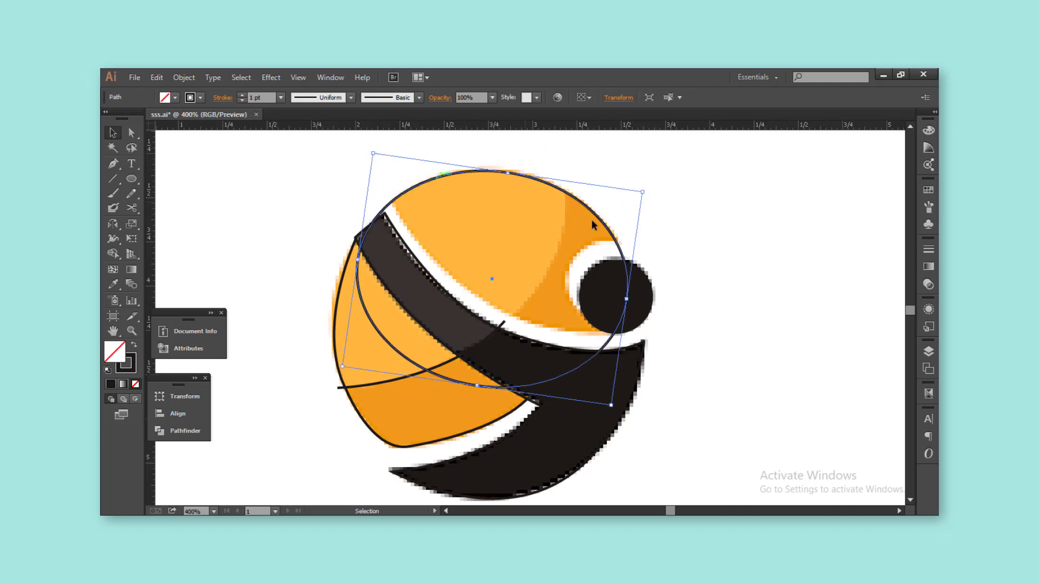
Step: Draw Pen curves along the swoosh's upper edge and down from the circle's top, then select them with the circle
key("ctrl+shift+a")
key("p")
left_click(386, 192)
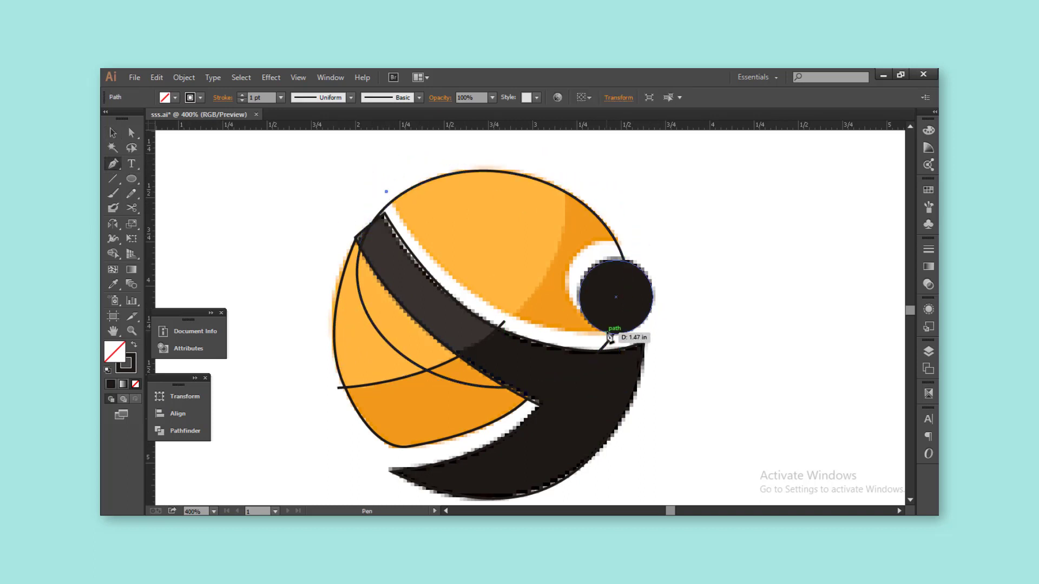
left_click_drag(618, 334, 773, 317)
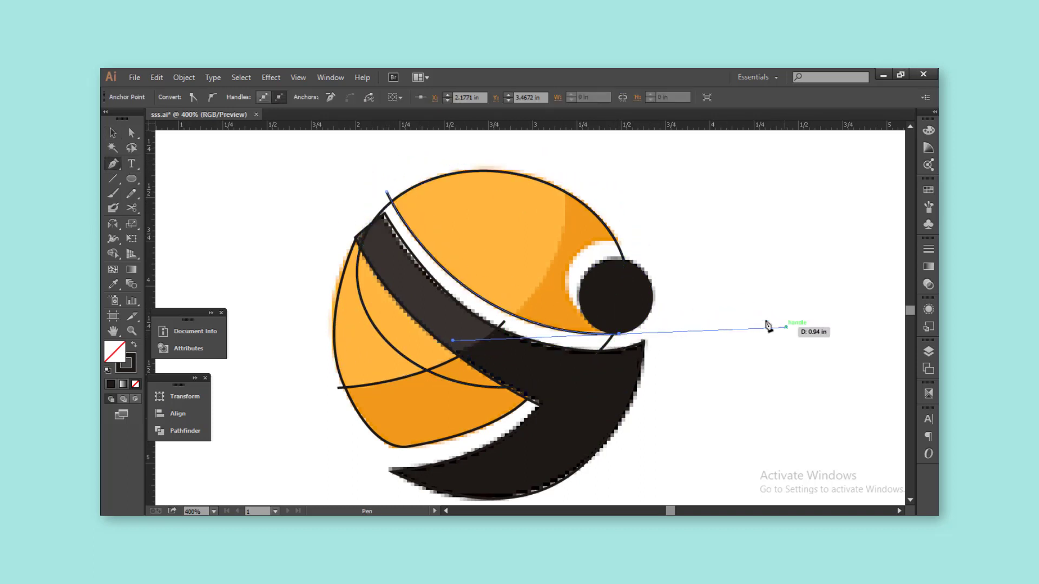
left_click(112, 163)
left_click(561, 178)
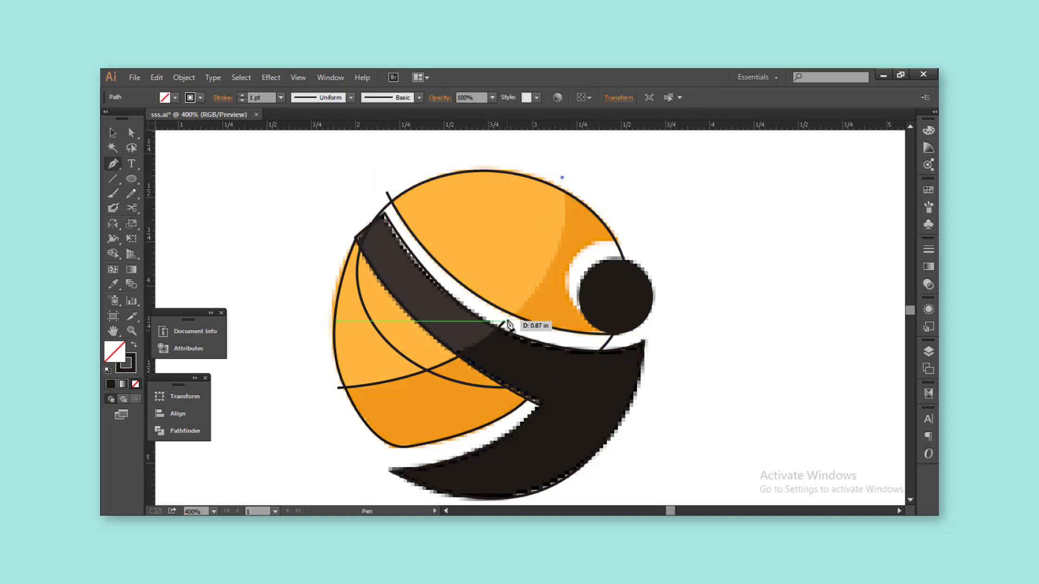
left_click_drag(506, 321, 433, 386)
key("v")
left_click(332, 343)
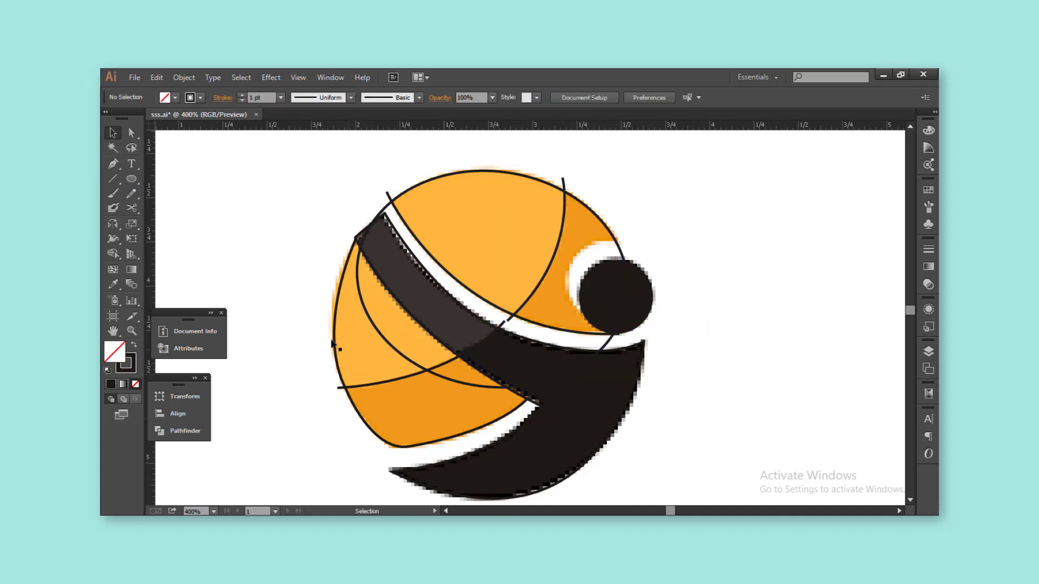
left_click_drag(314, 326, 429, 416)
Step: Merge the upper circle pieces with Shape Builder and lengthen the curve's handles near the head
key("shift+m")
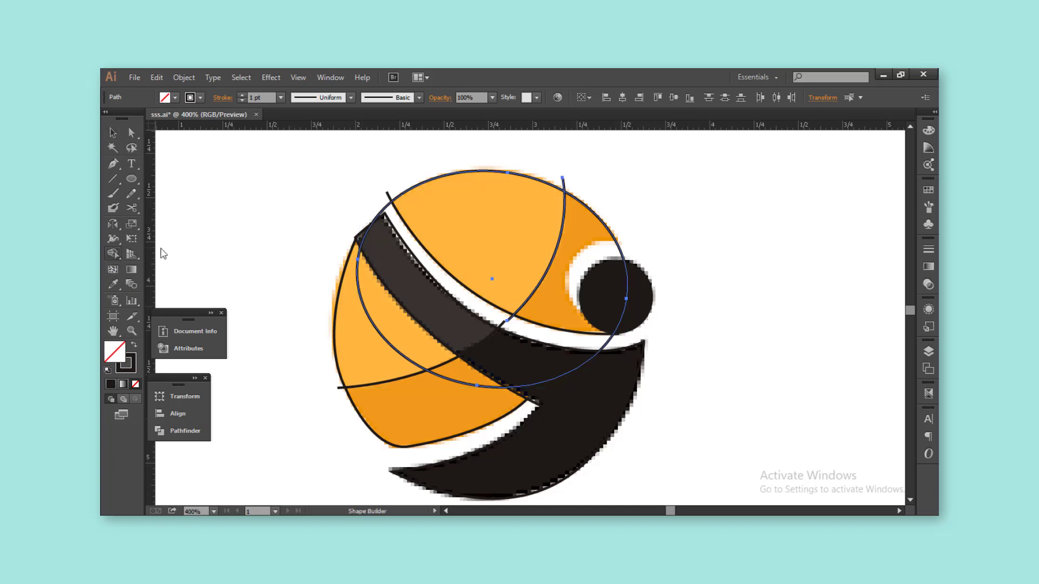
left_click_drag(457, 246, 517, 262)
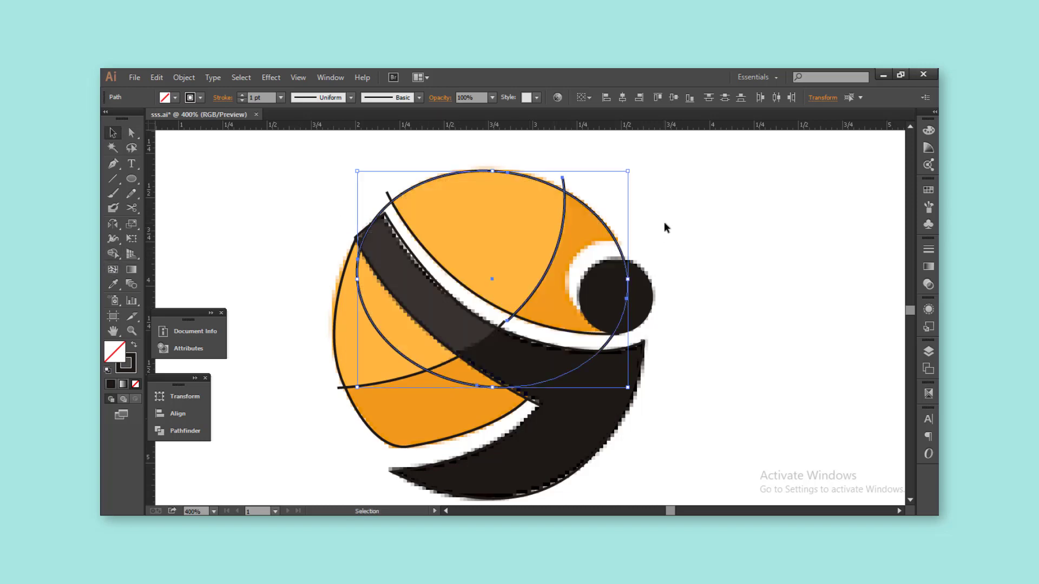
key("a")
left_click(666, 225)
left_click(568, 333)
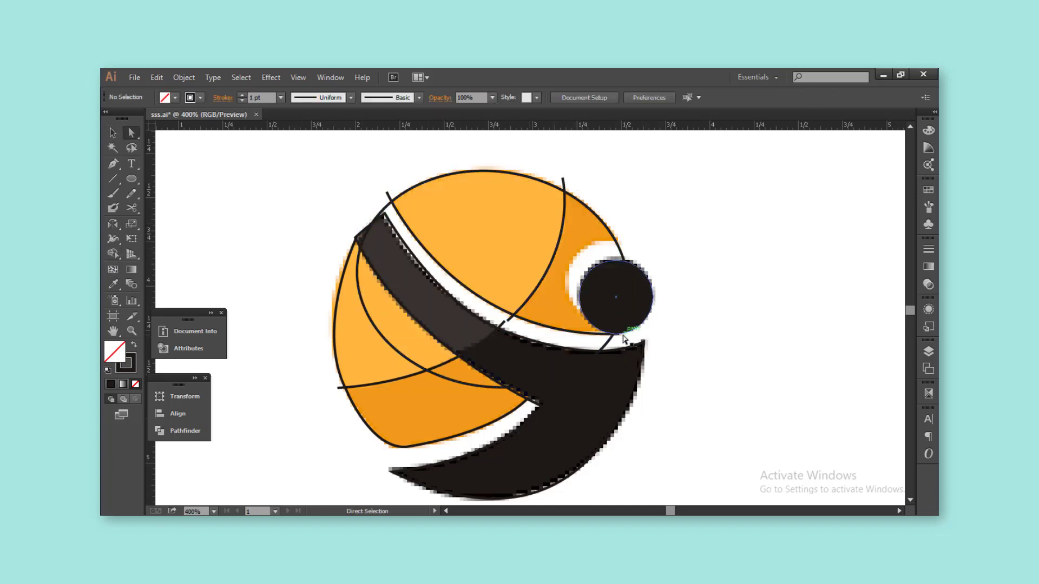
left_click_drag(632, 334, 799, 327)
key("v")
left_click(742, 294)
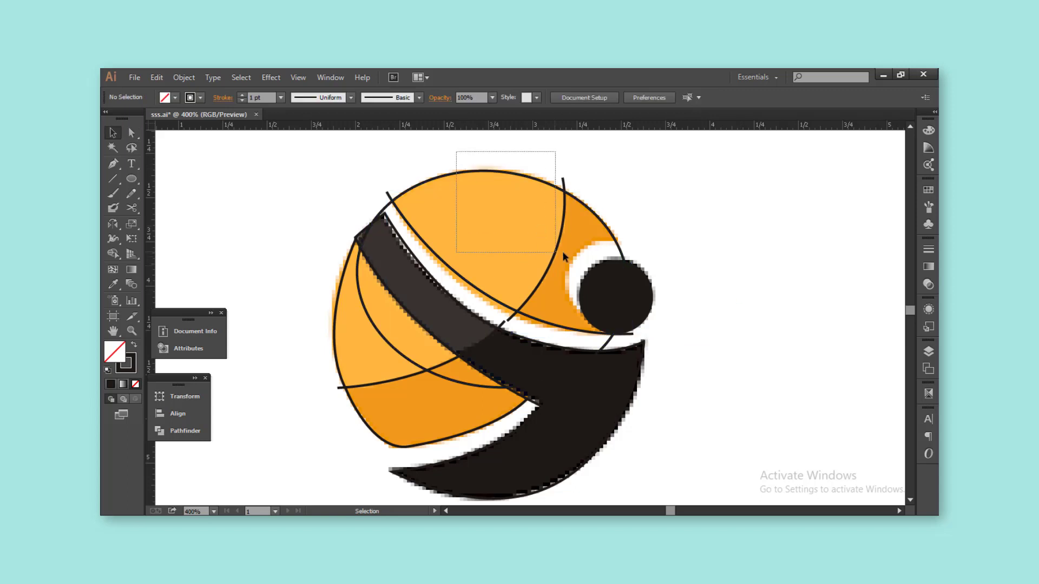
left_click_drag(563, 252, 564, 254)
Step: Draw a new Pen curve from below the head to end left of it
key("shift+m")
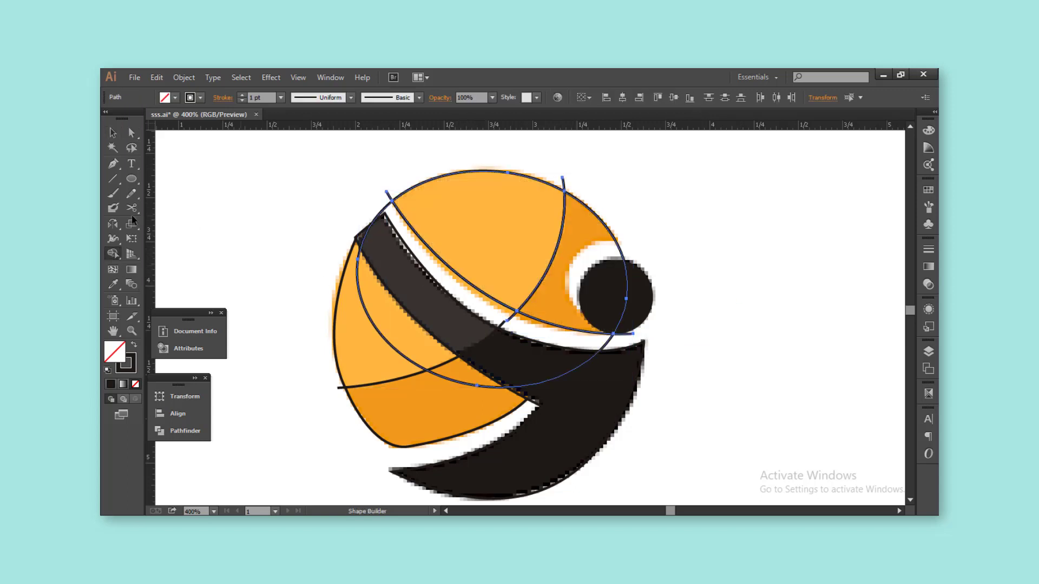
left_click(226, 209)
key("p")
left_click(615, 336)
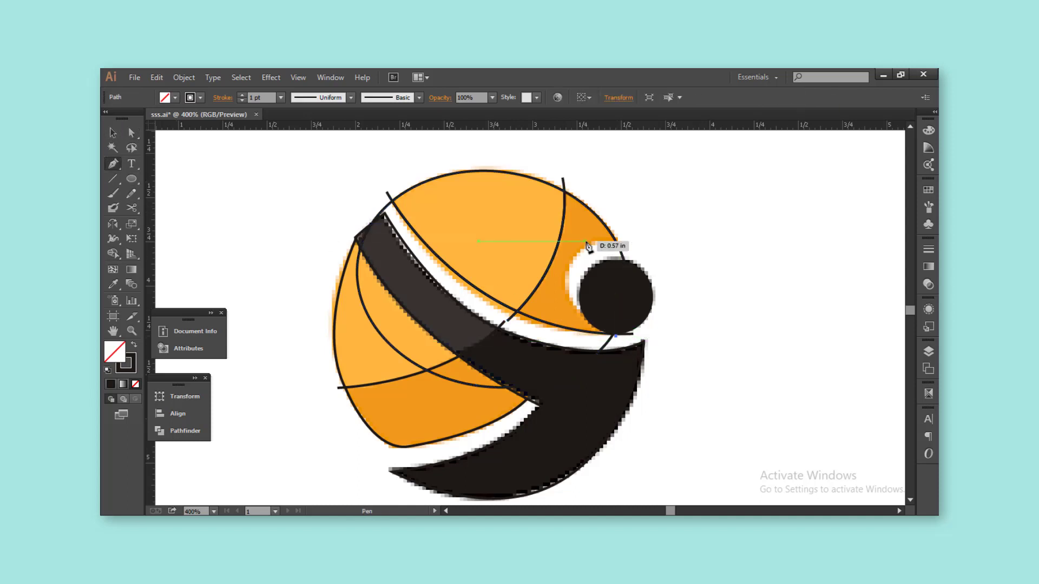
left_click_drag(623, 244, 736, 220)
key("ctrl+z")
left_click_drag(563, 296, 565, 253)
key("v")
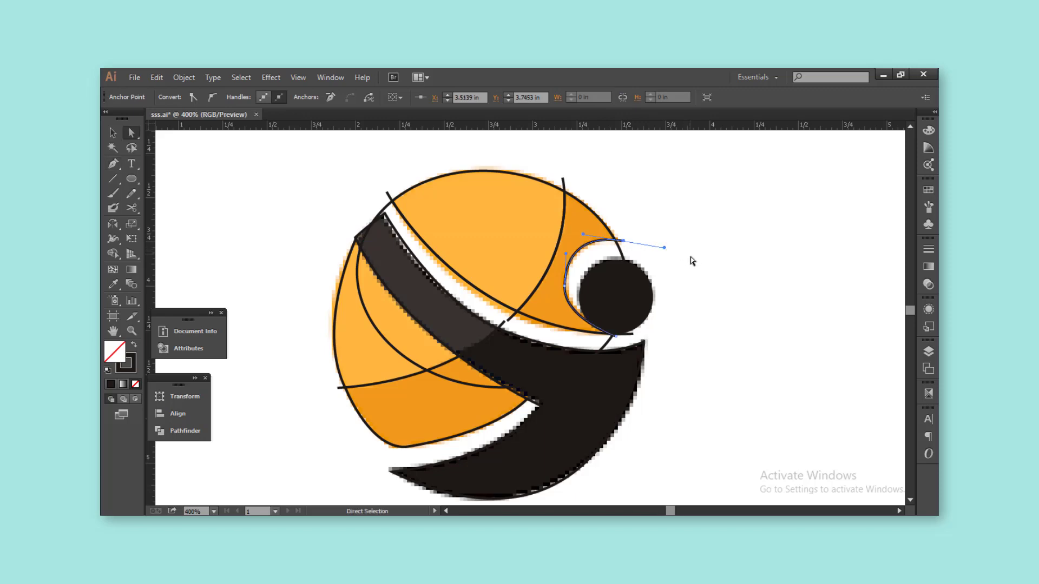
left_click(690, 260)
Step: Select the circle and new curve together and build region shapes from them with Shape Builder
left_click_drag(618, 273, 586, 261)
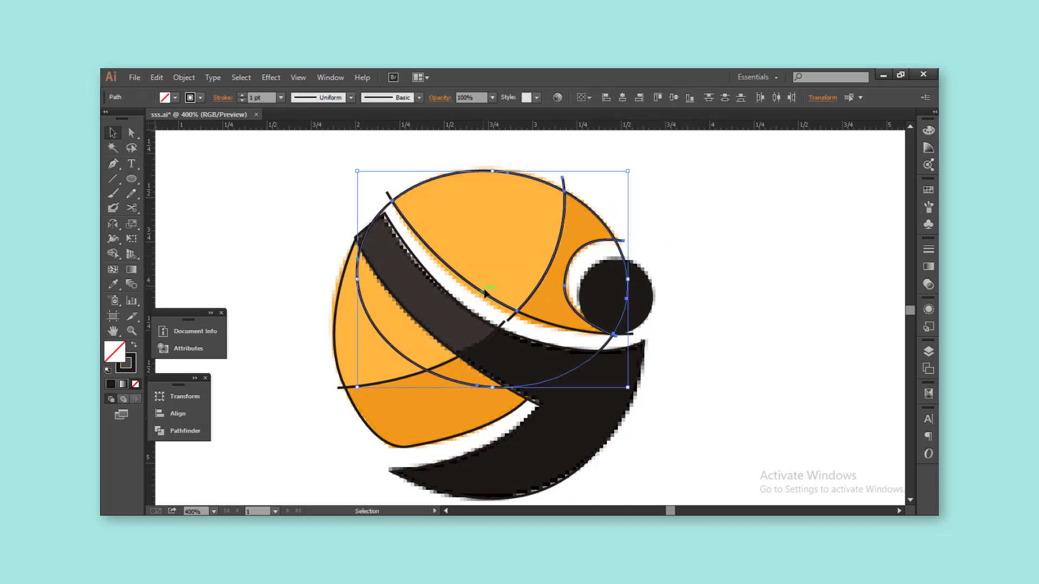
left_click(113, 253)
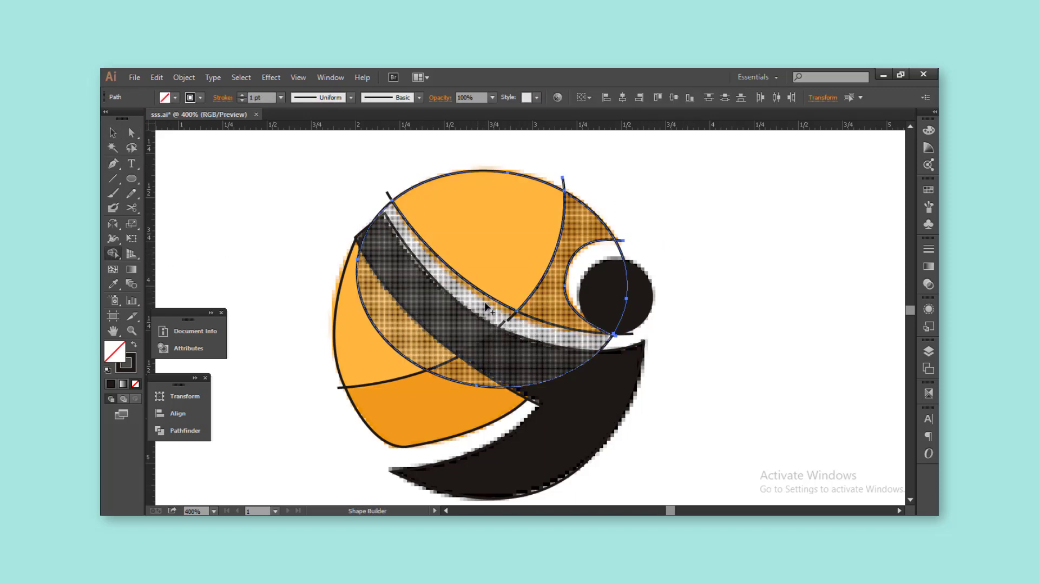
key("a")
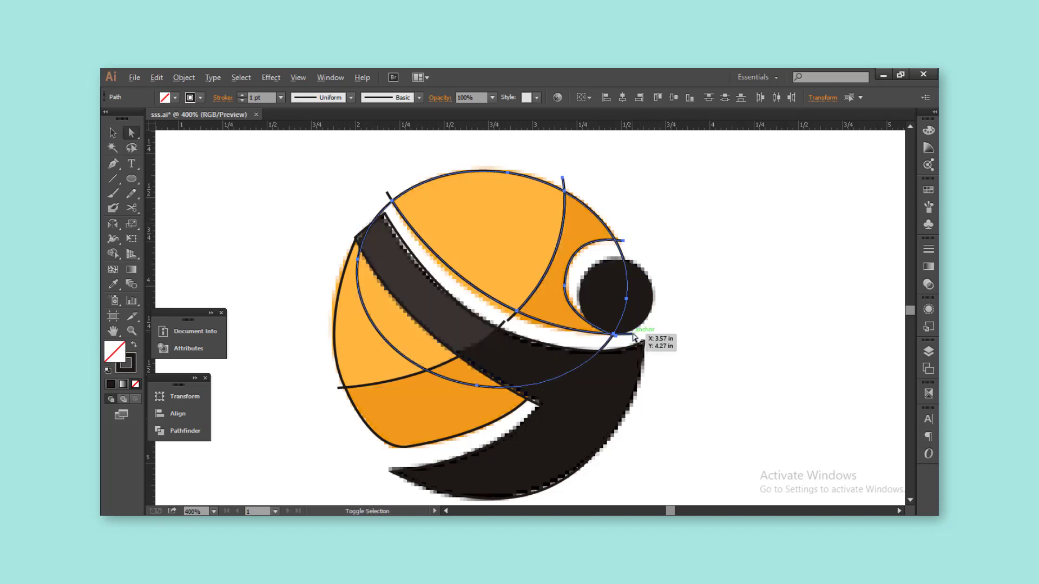
key("v")
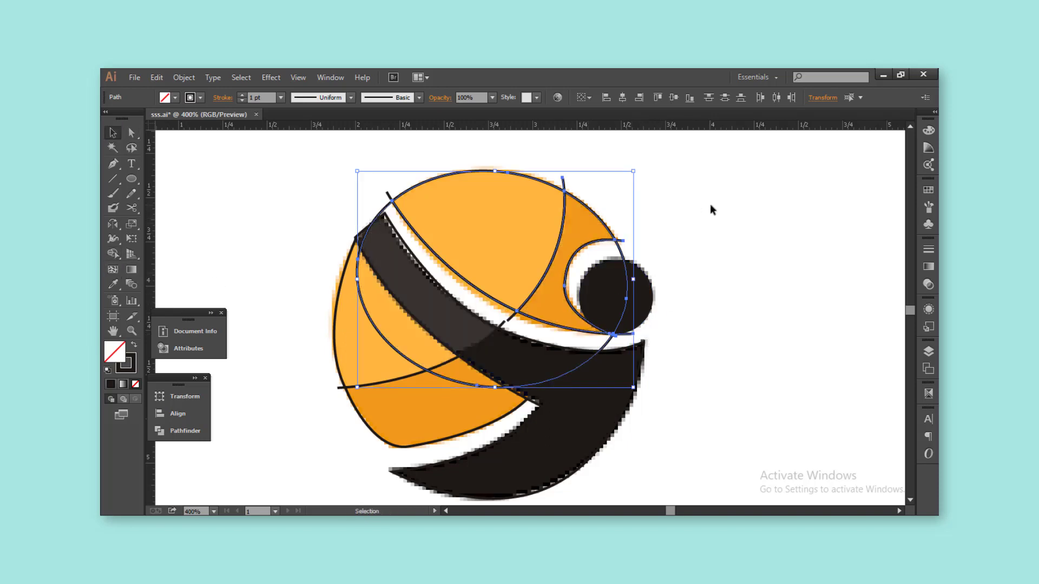
left_click(711, 208)
Step: Delete the large construction circle, the stray stubs and fragments, and the lower-left outline strokes
left_click(609, 346)
key("Delete")
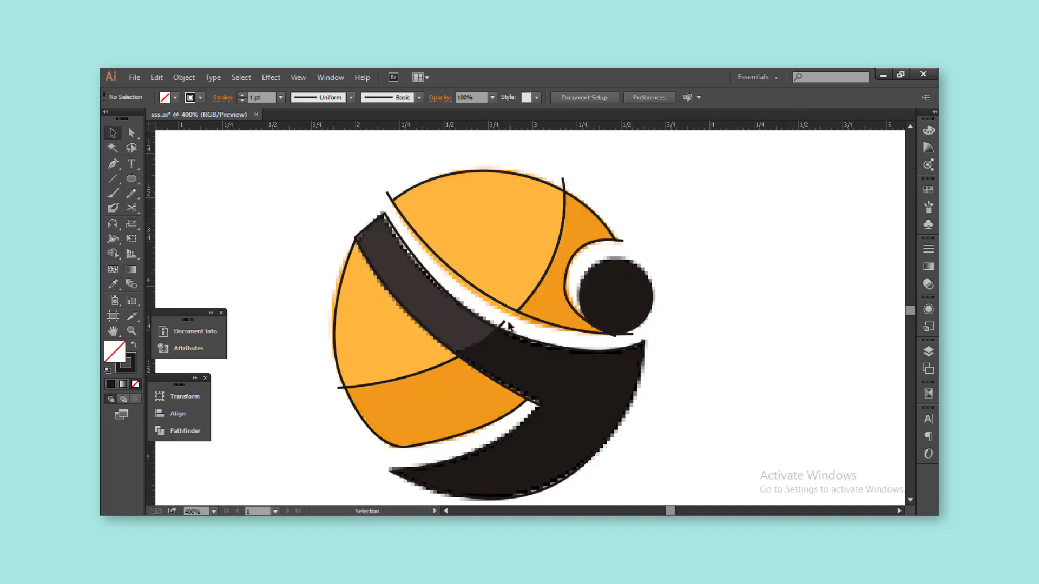
left_click(508, 325)
key("Delete")
left_click(390, 194)
key("Delete")
left_click(563, 184)
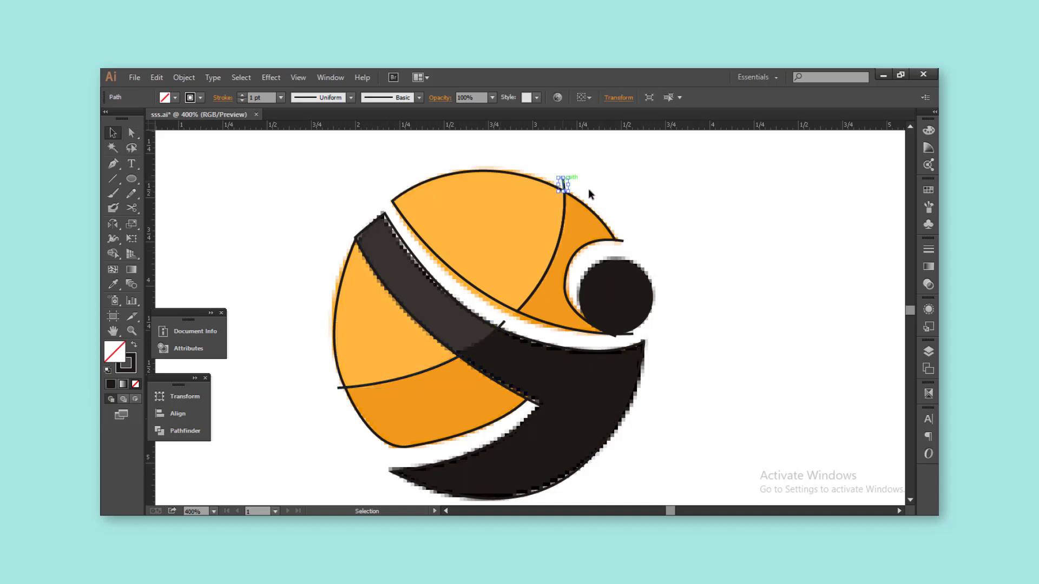
key("Delete")
left_click(622, 240)
key("Delete")
left_click(612, 332)
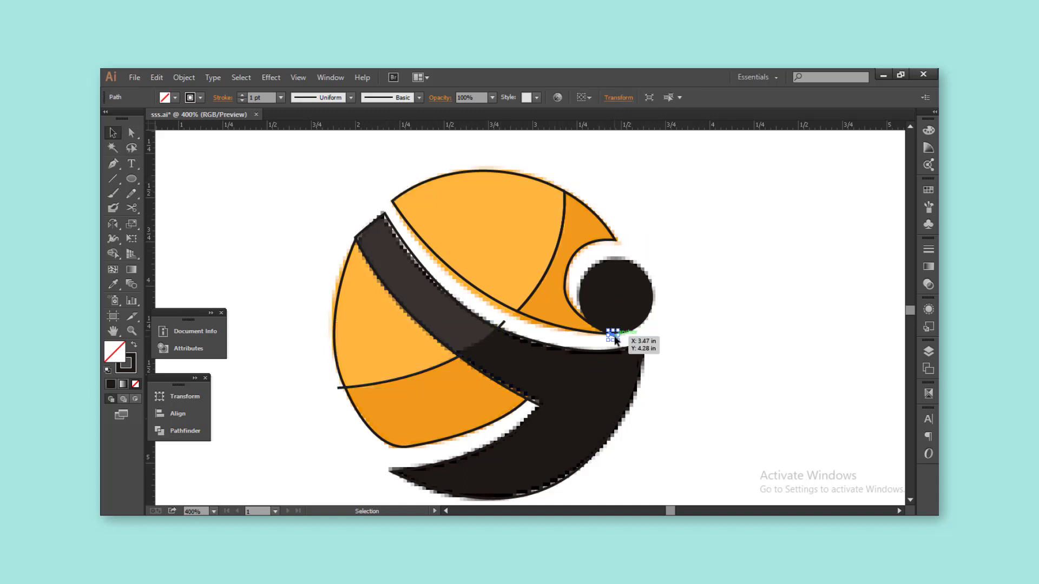
key("Delete")
left_click_drag(453, 412, 453, 412)
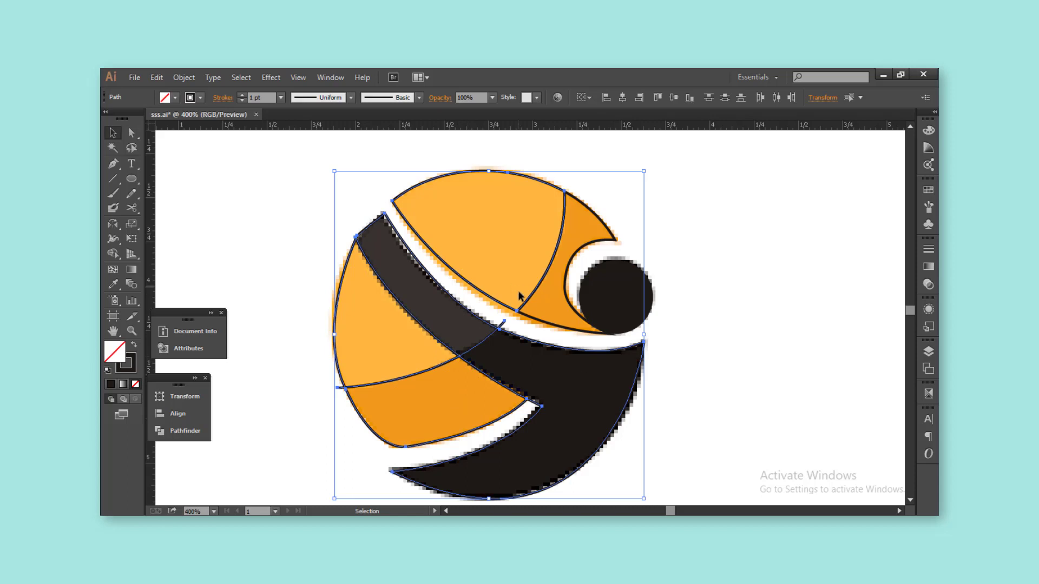
key("Delete")
Step: Select all the artwork and run Shape Builder over it again
key("ctrl+a")
key("shift+m")
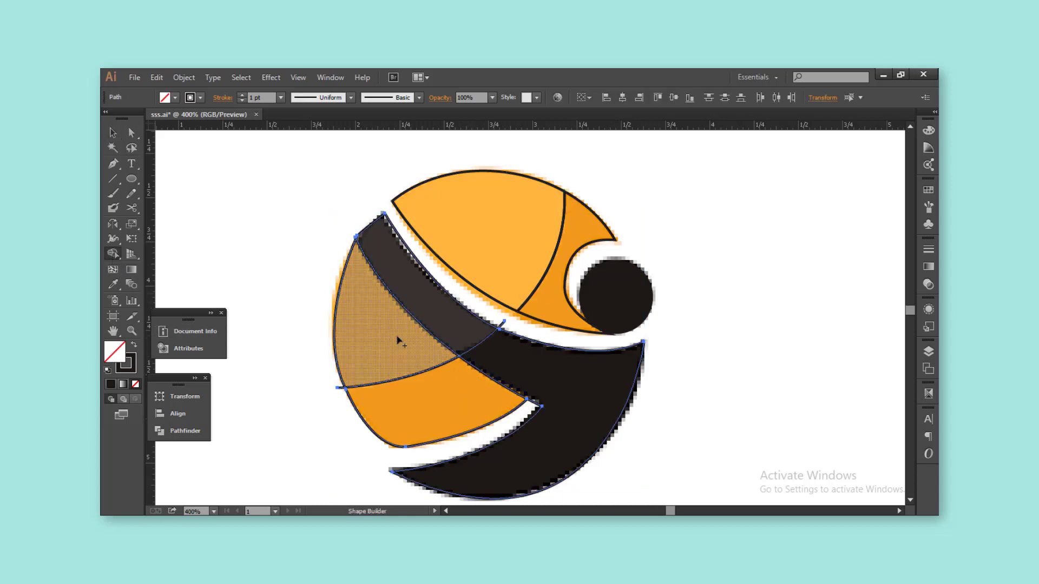
key("v")
left_click(733, 417)
Step: Check the band's fill colour, remove outlines from the orange pieces, and select the upper-right and lower-left pieces
left_click(502, 323)
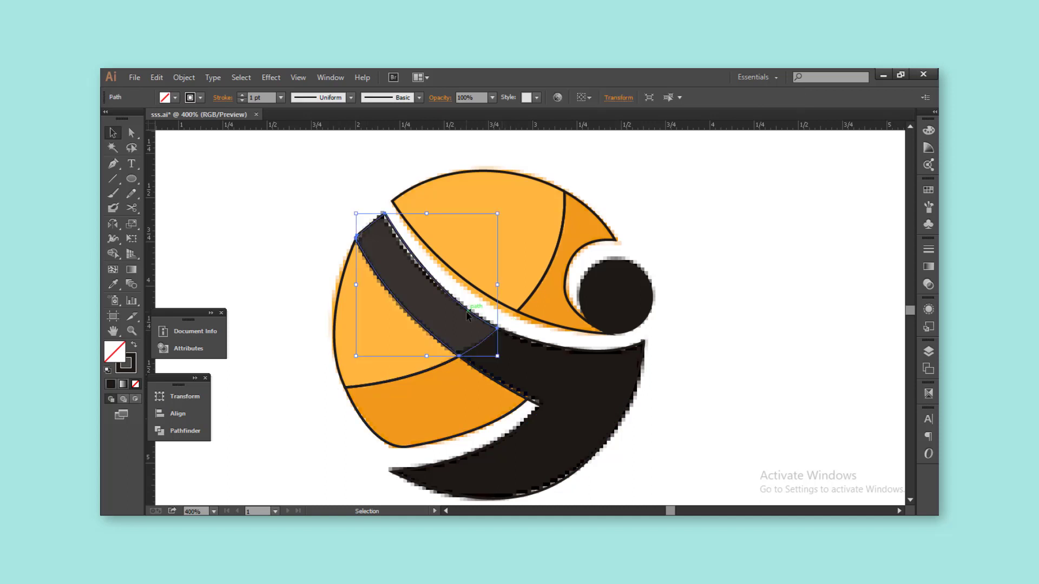
left_click(317, 220)
left_click(347, 276)
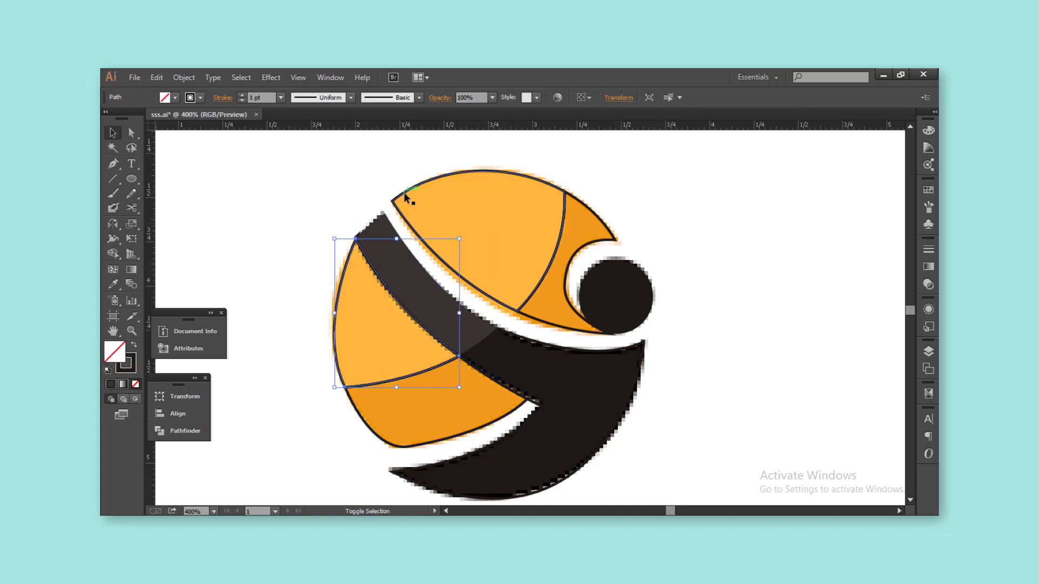
left_click(475, 232, "shift")
key("ctrl+8")
left_click(632, 185)
left_click(592, 222)
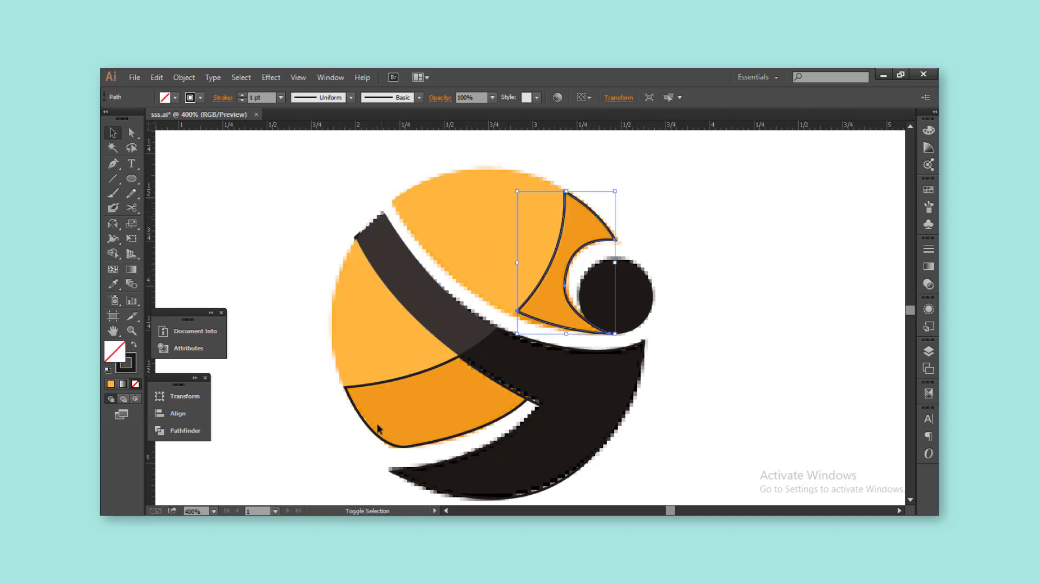
left_click(377, 427, "shift")
left_click(120, 287)
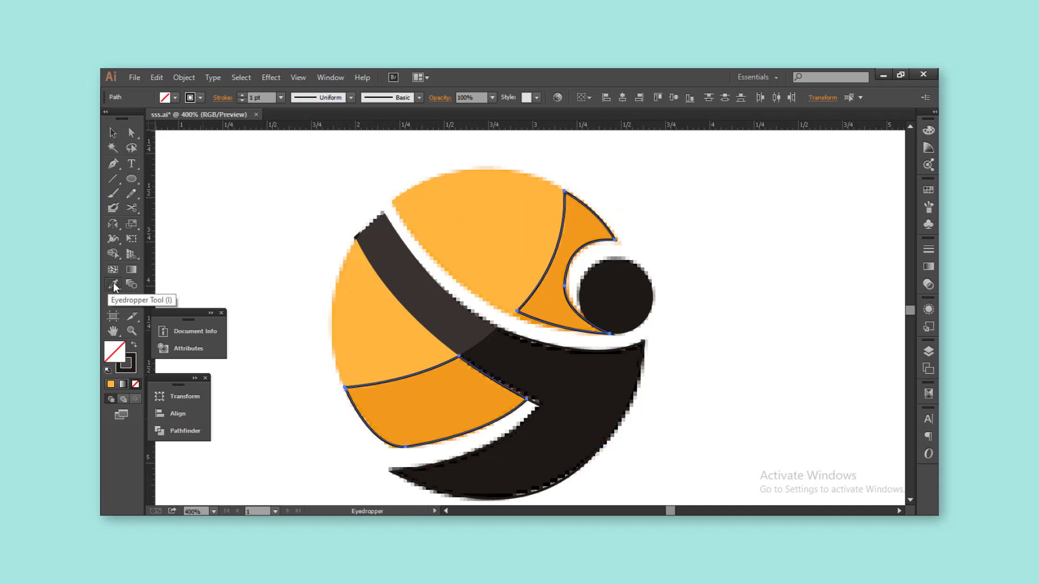
Step: Copy the dark band's colour onto the lower dark swoosh shape with the Eyedropper
left_click(283, 336, "ctrl")
left_click(641, 387, "ctrl")
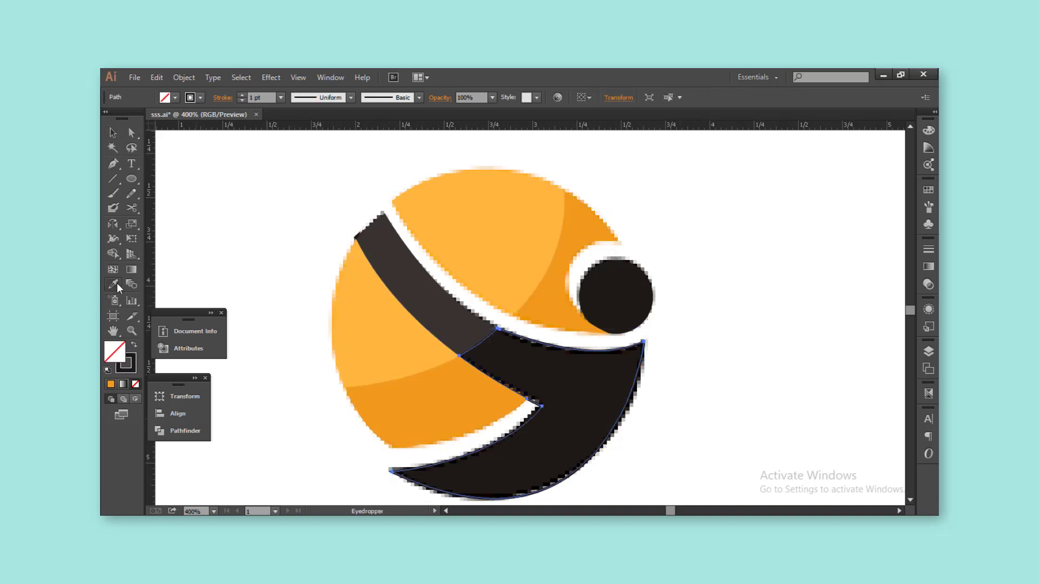
left_click(422, 281)
Step: Add 'COMPANY NAME' text below the logo and enlarge it over the original lettering
key("ctrl+minus")
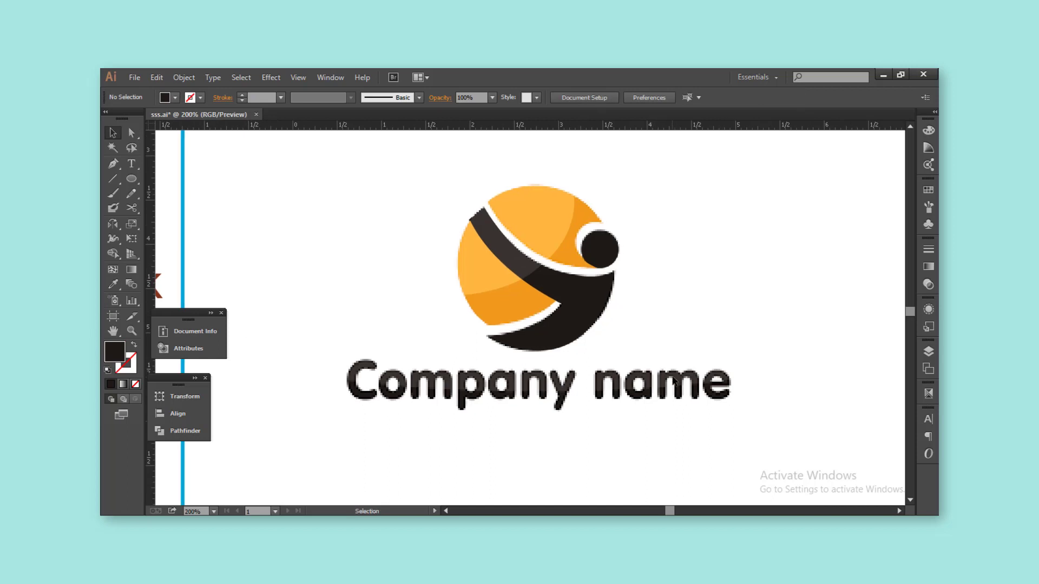
key("t")
left_click(423, 456)
type("c")
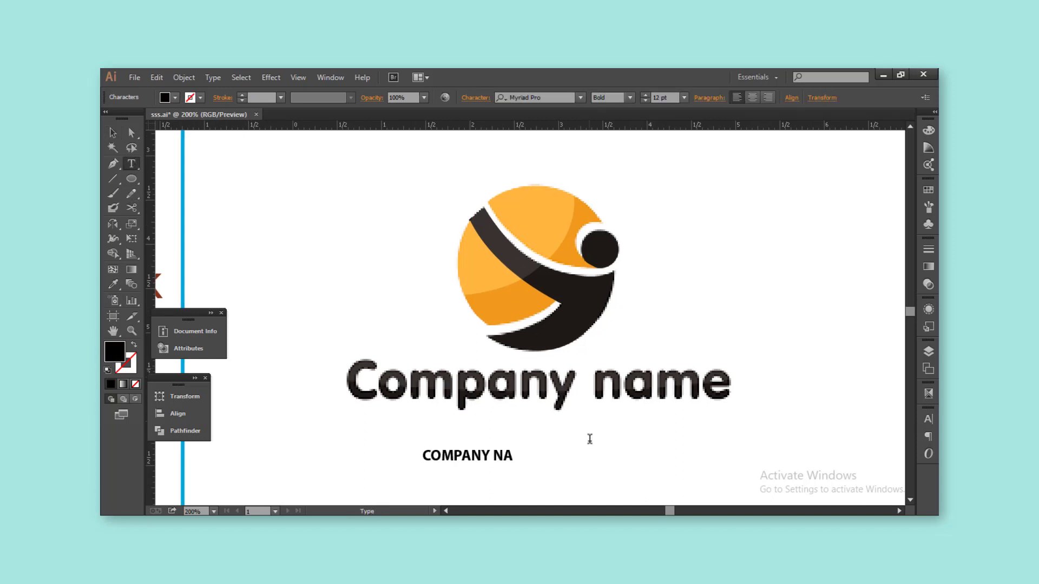
key("Escape")
mouse_move(534, 448)
left_mouse_down()
mouse_move(657, 429)
mouse_move(672, 373)
left_mouse_up()
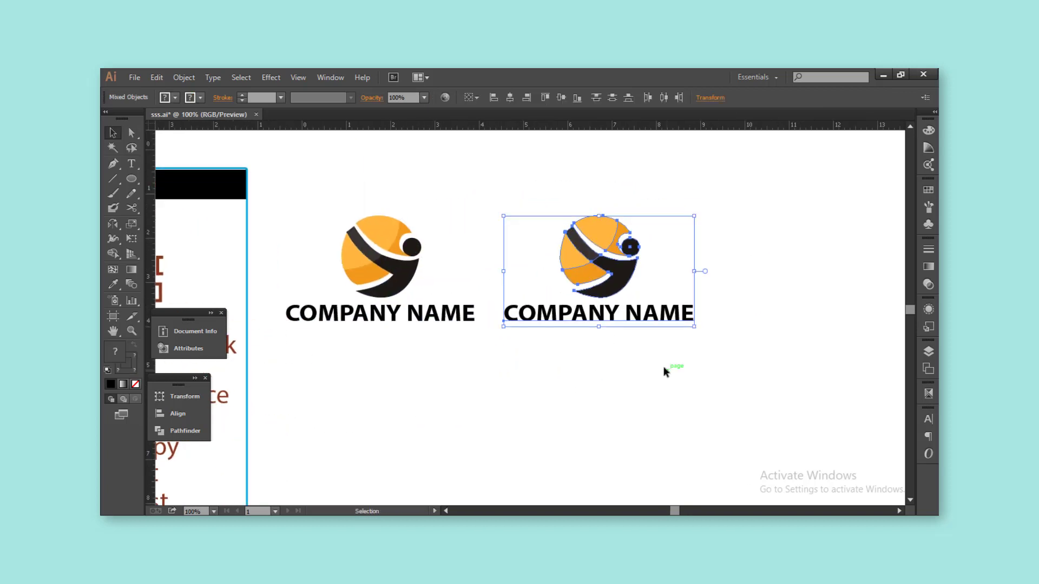
Step: Recolour the copied logo's pieces pink and peach, and turn the swoosh and dot blue
left_click(589, 244)
left_click(929, 131)
mouse_move(844, 182)
left_mouse_down()
mouse_move(865, 185)
mouse_move(880, 158)
mouse_move(864, 158)
mouse_move(857, 179)
left_mouse_up()
left_click(587, 238)
left_click(676, 216)
left_click(622, 276)
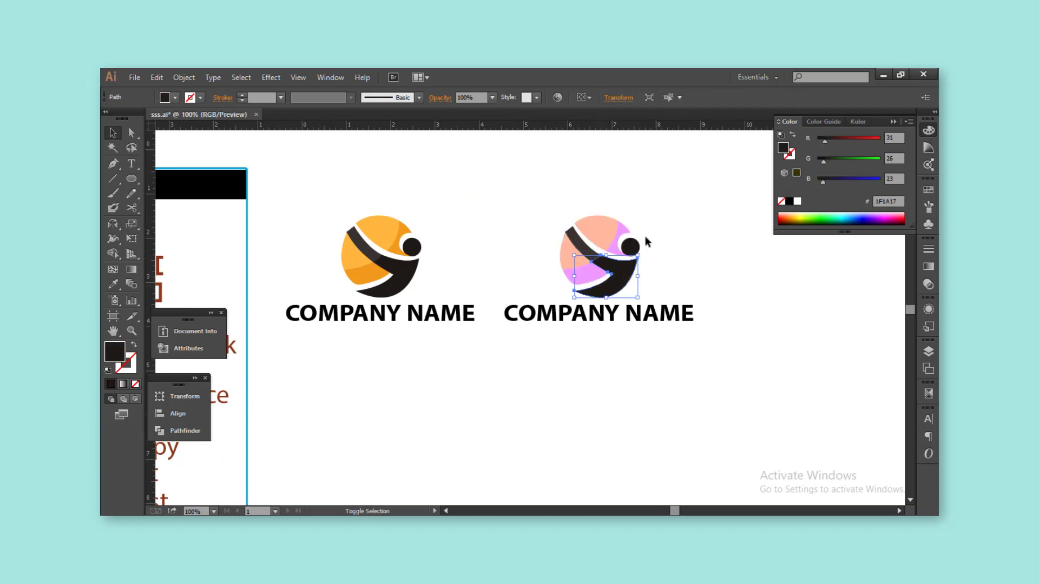
left_click(631, 247, "shift")
Step: Turn the second logo's dark diagonal stripe blue by raising B to 160
left_click(860, 219)
left_click(769, 288)
left_click(580, 240)
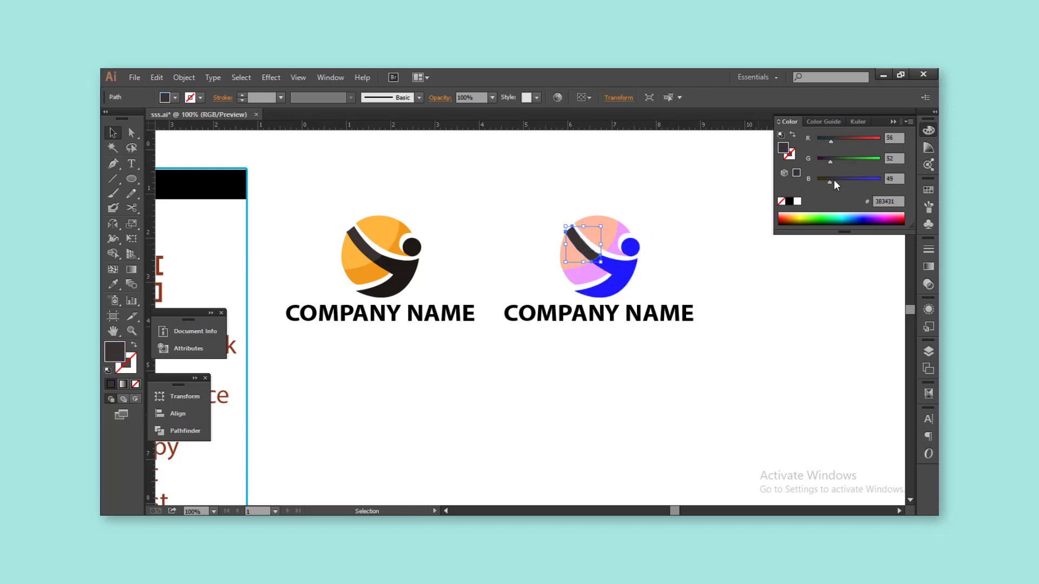
left_click_drag(835, 183, 862, 181)
left_click(655, 328)
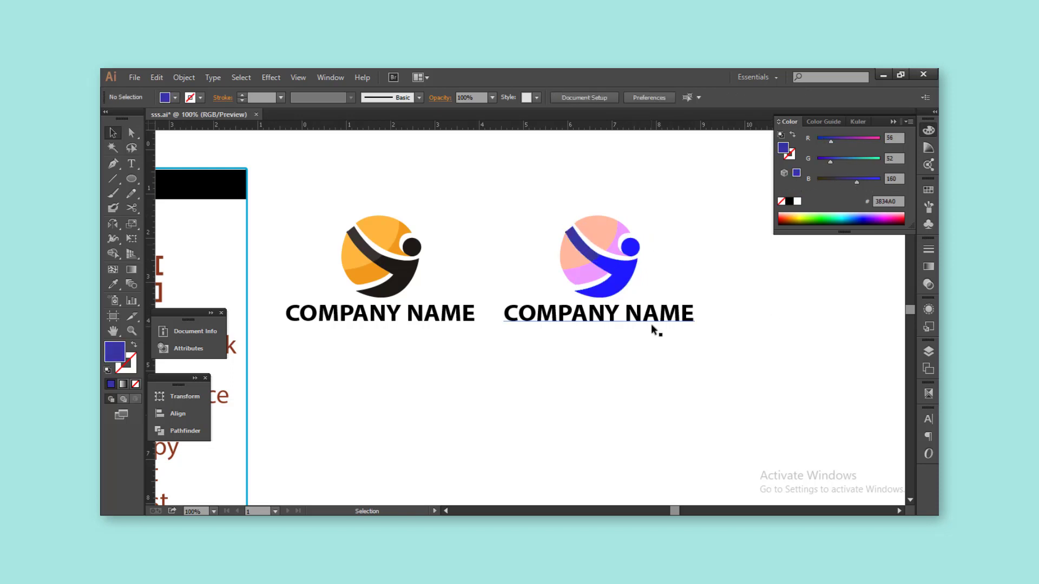
key("ctrl+minus")
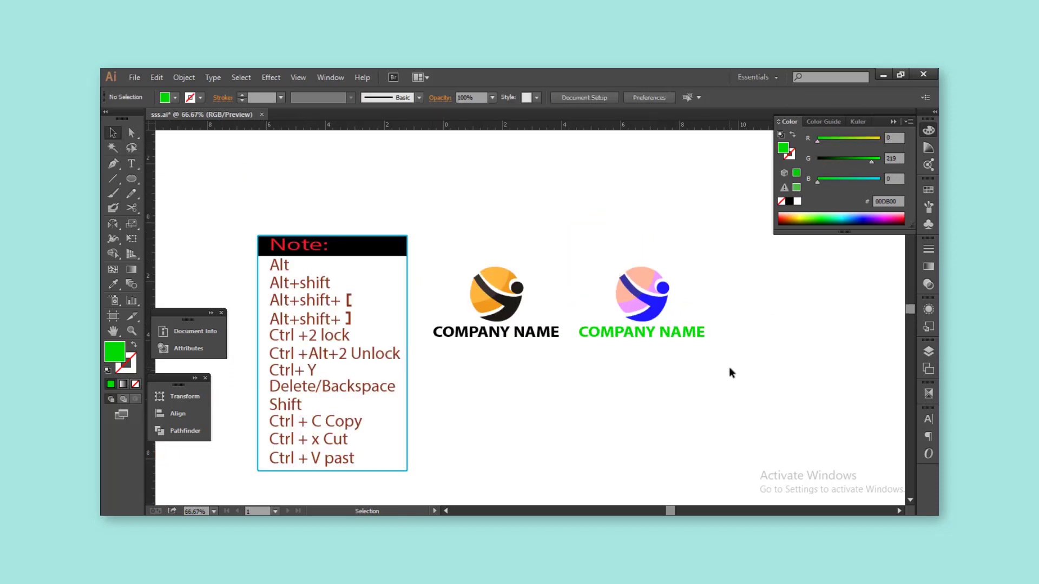
Step: Alt-drag a copy of the logo below and turn its blue figure red
left_click_drag(602, 223, 609, 158)
left_click_drag(663, 232, 520, 328)
key("ctrl+plus")
left_click(538, 320)
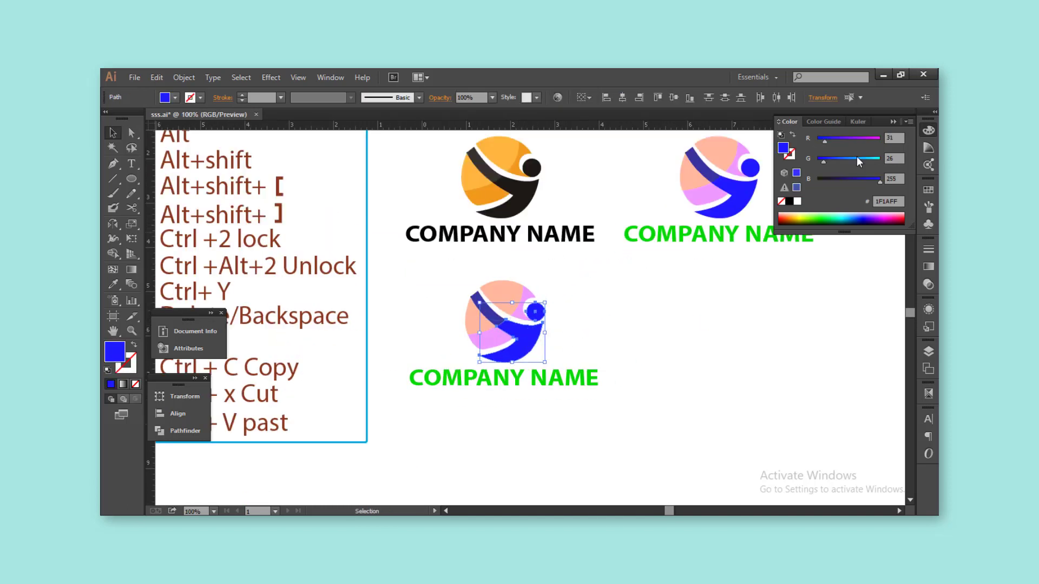
left_click_drag(823, 140, 871, 138)
mouse_move(879, 181)
left_mouse_down()
mouse_move(833, 181)
mouse_move(834, 164)
mouse_move(853, 162)
mouse_move(816, 161)
left_mouse_up()
key("ctrl+shift+a")
Step: Make the third logo's lower-left segment magenta and its top segment orange-red
scroll(491, 346, "up", 4)
scroll(491, 347, "down", 4)
left_click(492, 354)
left_click(752, 324)
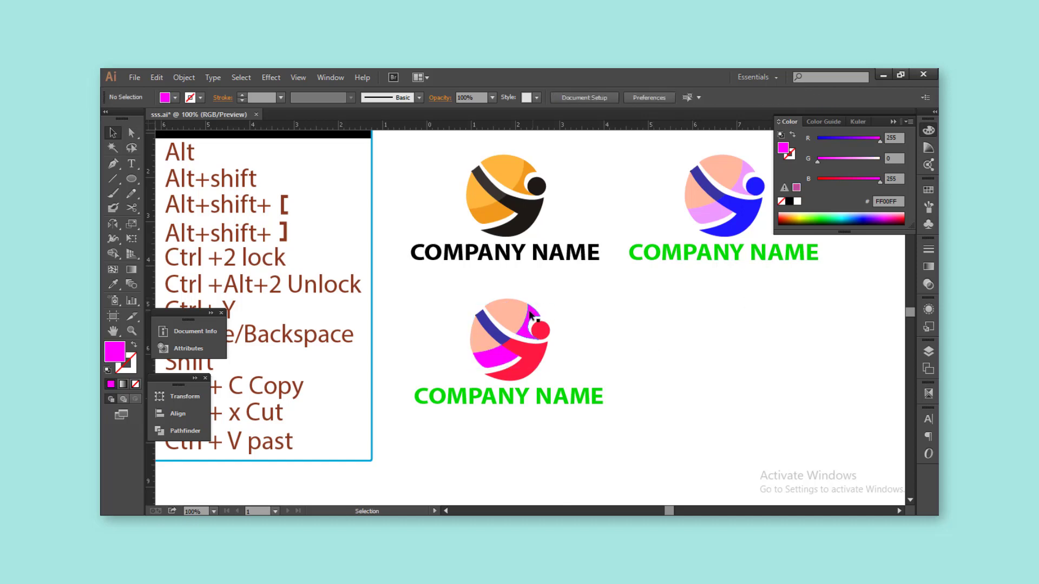
left_click(509, 310)
mouse_move(856, 178)
left_mouse_down()
mouse_move(817, 179)
mouse_move(867, 142)
left_mouse_up()
Step: Make the third logo's stripe magenta and its COMPANY NAME text red
left_click(659, 413)
left_click(489, 326)
left_click(592, 367)
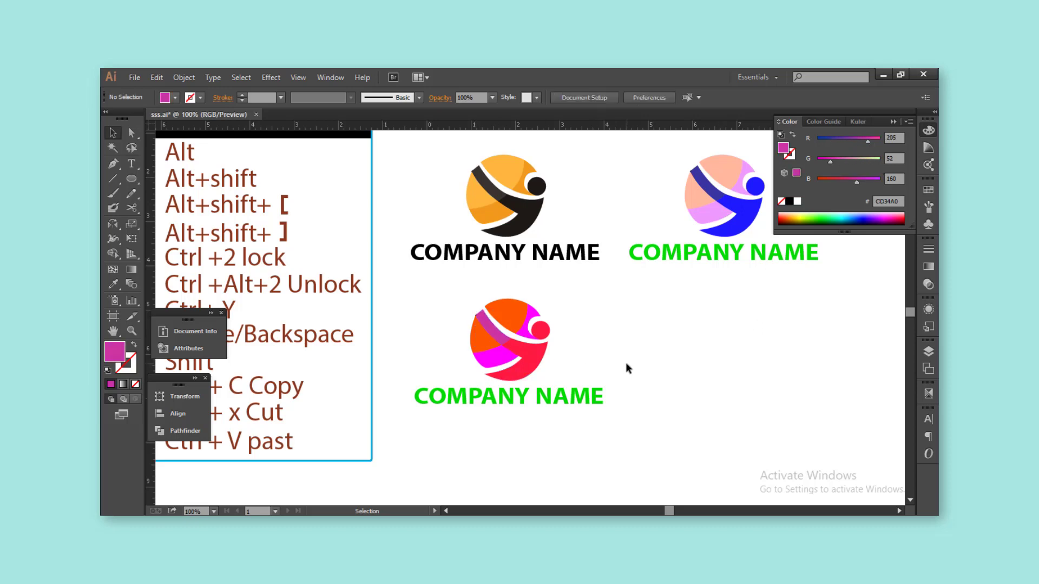
left_click(541, 396)
left_click(780, 218)
Step: Zoom in on the third logo and check its stripe colour
left_click(688, 377)
key("ctrl+minus")
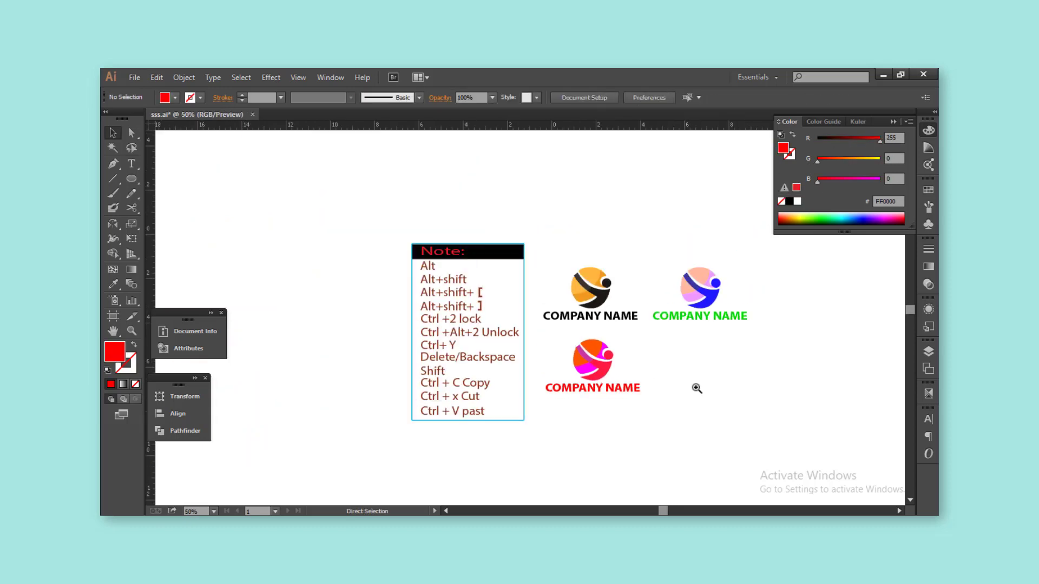
left_click_drag(696, 388, 579, 327)
mouse_move(479, 397)
left_mouse_down()
mouse_move(497, 398)
mouse_move(476, 268)
left_mouse_up()
key("ctrl+plus")
key("ctrl+plus")
key("ctrl+plus")
left_click(494, 308)
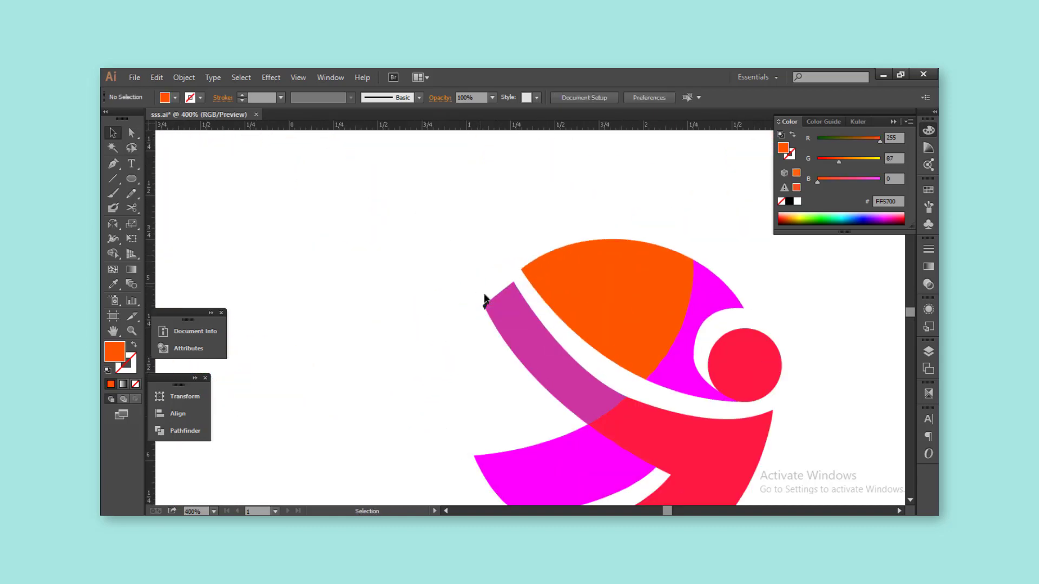
left_click(484, 299)
left_click(463, 257)
Step: Copy the red logo to its right and fill the copy with a grey gradient
key("ctrl+1")
key("Tab")
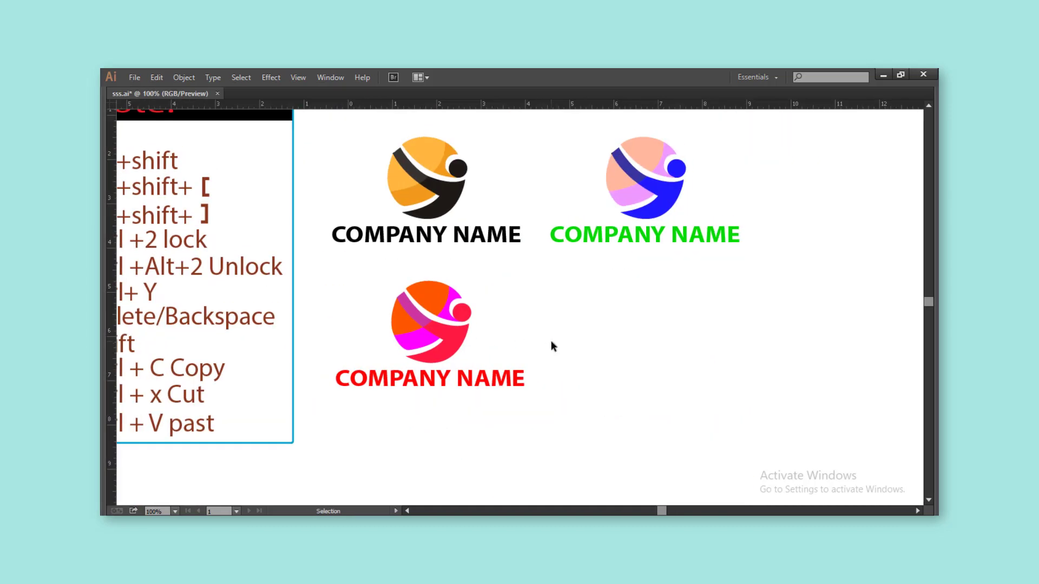
left_click_drag(580, 399, 346, 267)
key("Tab")
left_click_drag(473, 354, 672, 364)
key("period")
Step: Make the gradient logo's COMPANY NAME text black and Alt-drag a copy below
left_click(707, 333)
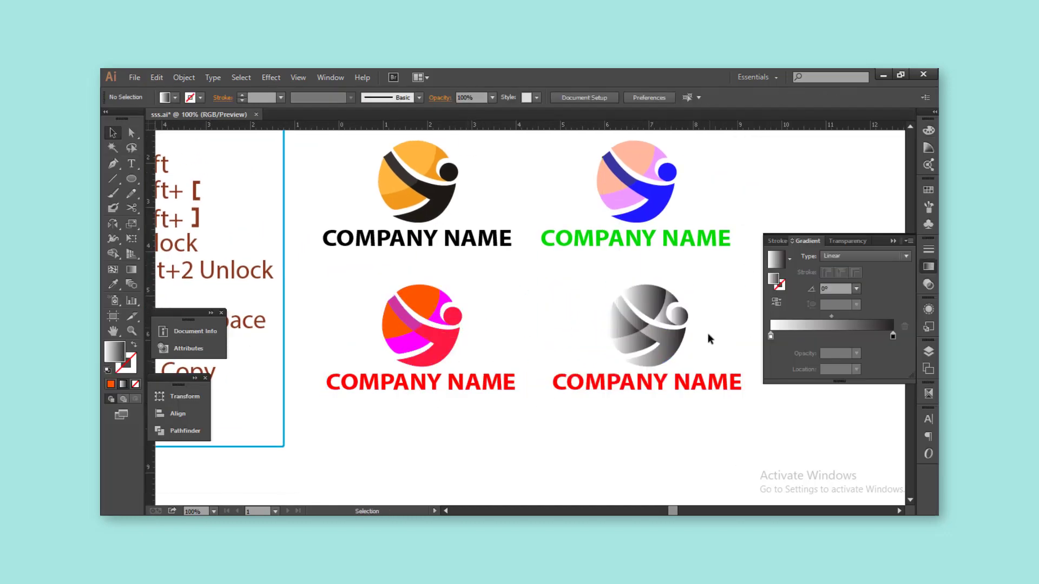
left_click(676, 368)
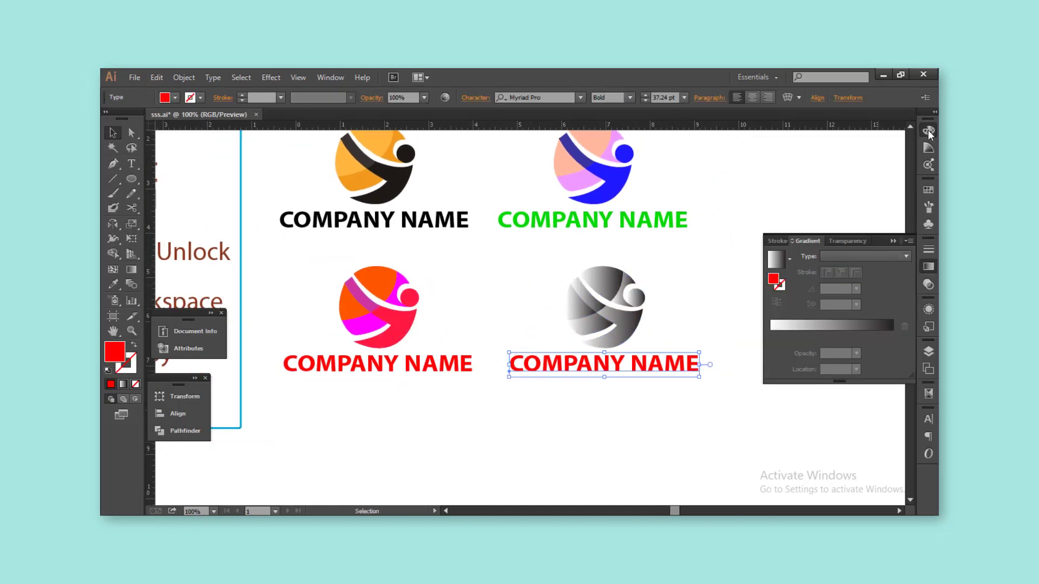
left_click(928, 131)
left_click(788, 203)
left_click(744, 314)
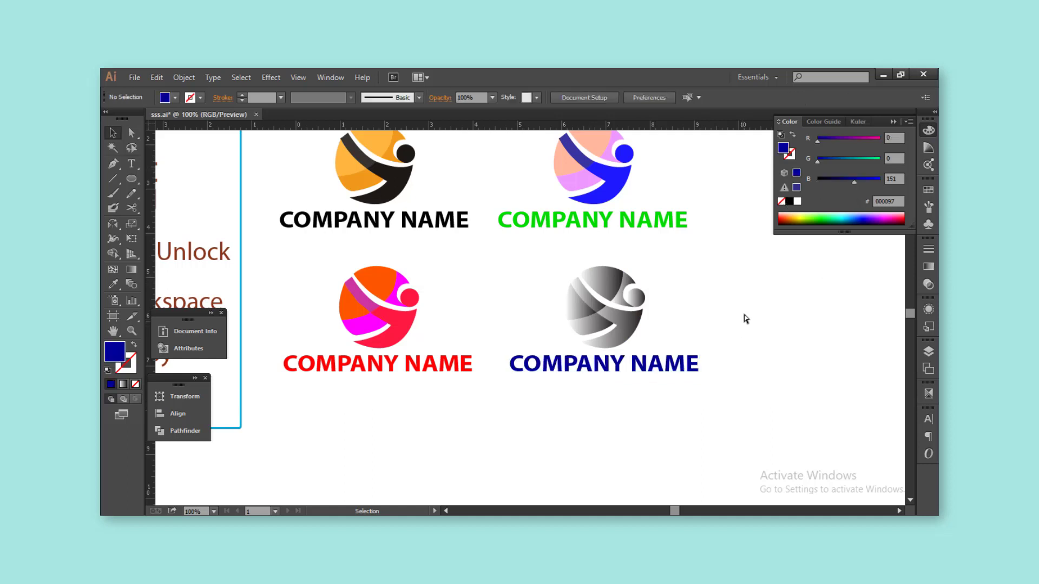
key("ctrl+minus")
left_click_drag(627, 296, 493, 368)
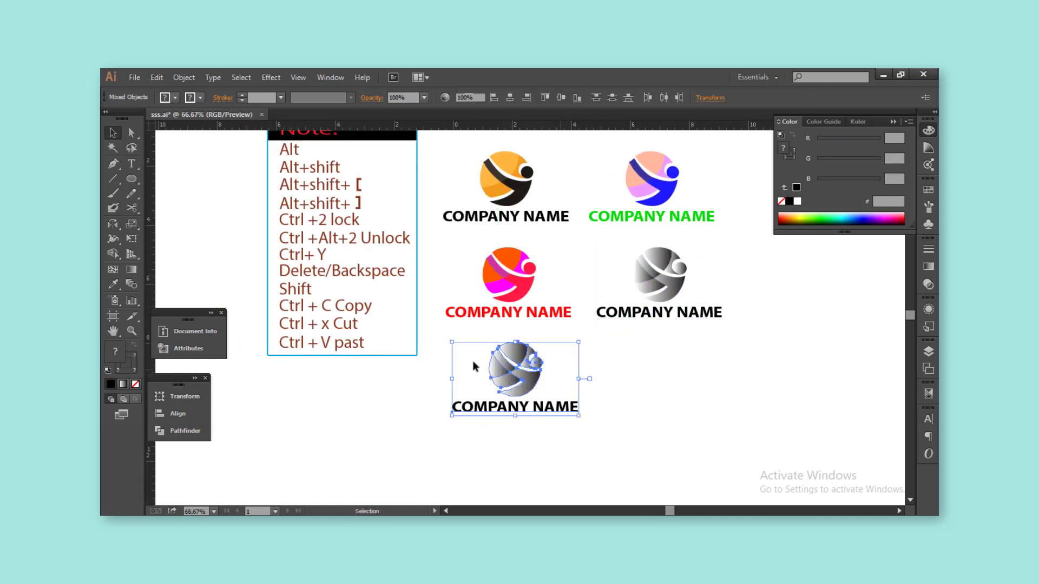
Step: Set the fifth logo's right gradient stop to red in RGB mode
left_click(928, 266)
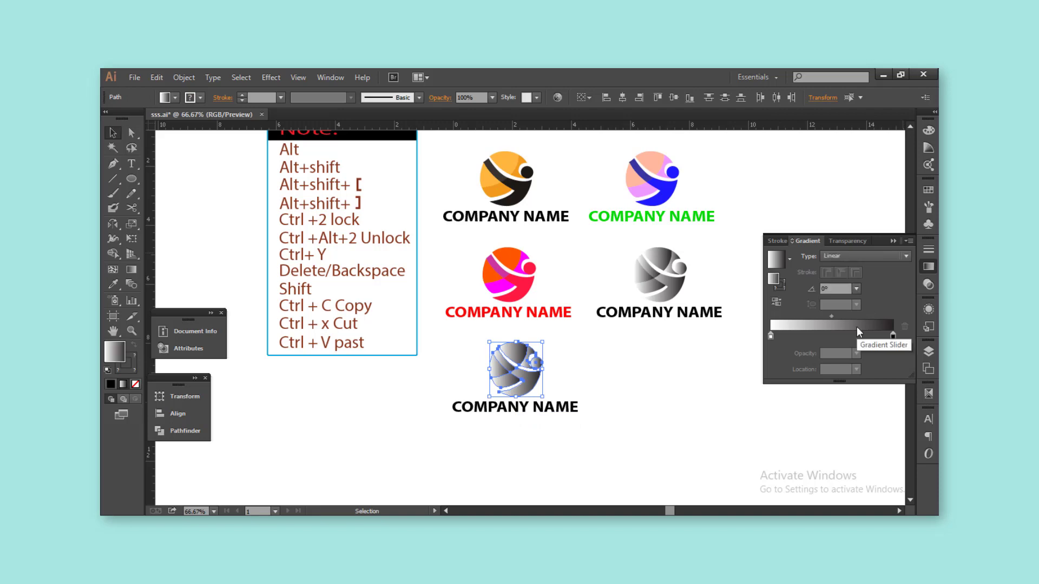
left_click(892, 337)
double_click(892, 336)
left_click(889, 349)
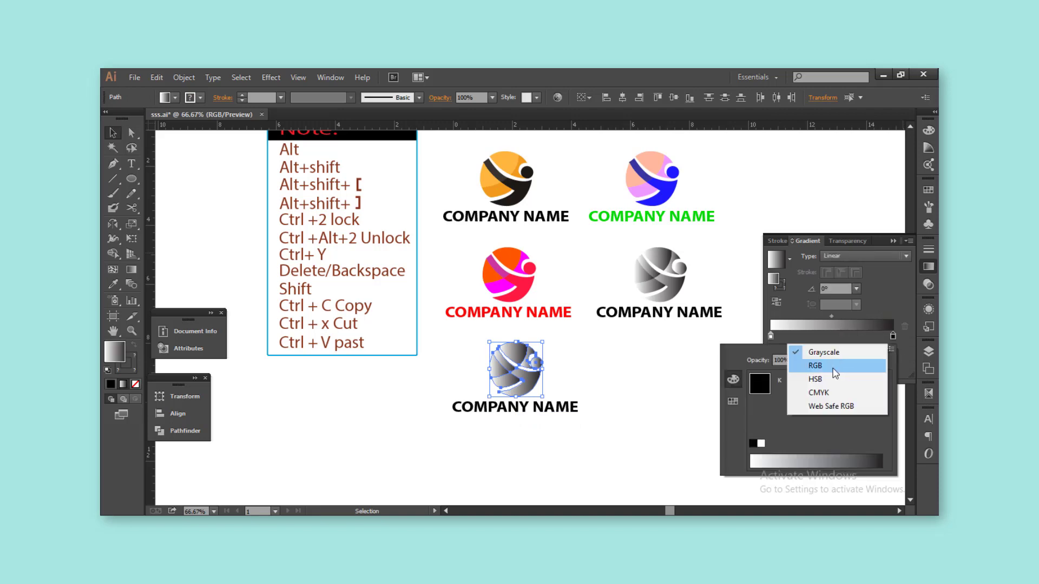
left_click(806, 364)
left_click_drag(789, 383, 886, 387)
left_click(627, 417)
Step: Set the left gradient stop to cyan for a cyan-to-red gradient
scroll(600, 414, "up", 1)
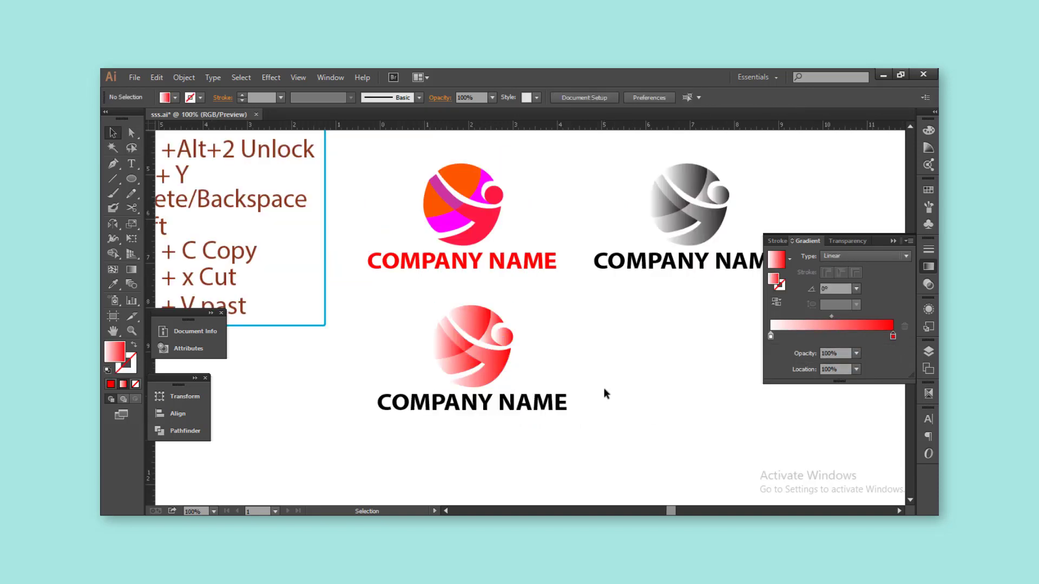
left_click_drag(471, 350, 460, 348)
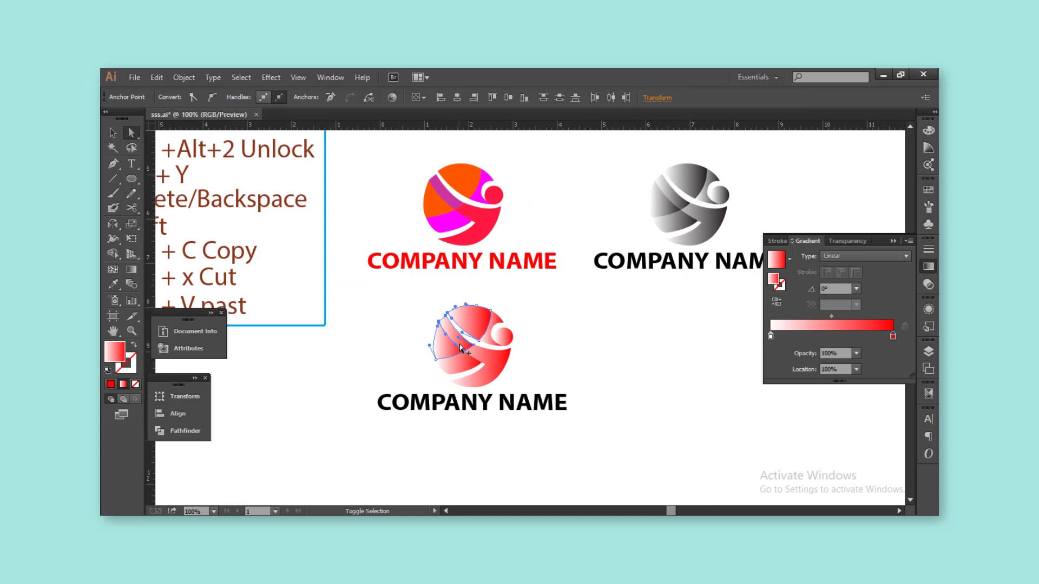
double_click(771, 335)
left_click(836, 365)
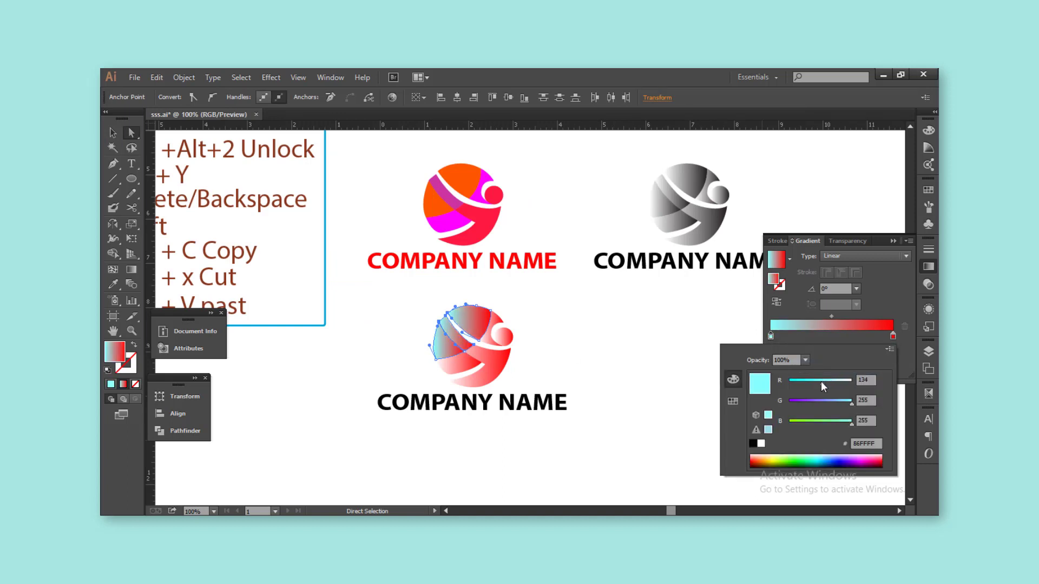
left_click_drag(820, 381, 789, 381)
left_click(583, 370)
Step: Copy the cyan-to-red logo to the right and give it a solid green 00FF00 fill
key("ctrl+minus")
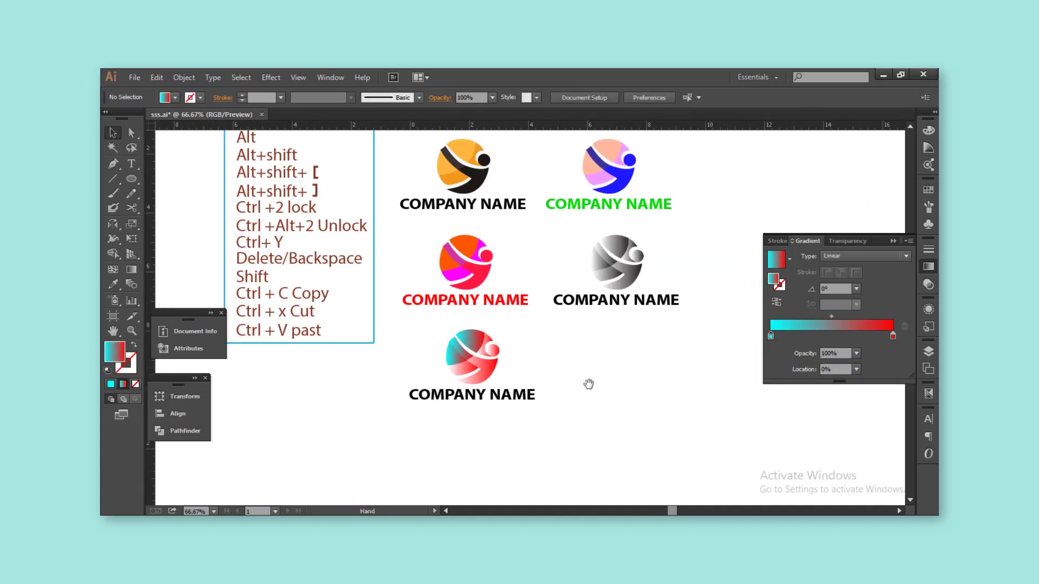
key("ctrl+minus")
mouse_move(570, 412)
left_mouse_down()
mouse_move(445, 351)
mouse_move(592, 373)
mouse_move(552, 369)
left_mouse_up()
key("ctrl+plus")
key("ctrl+plus")
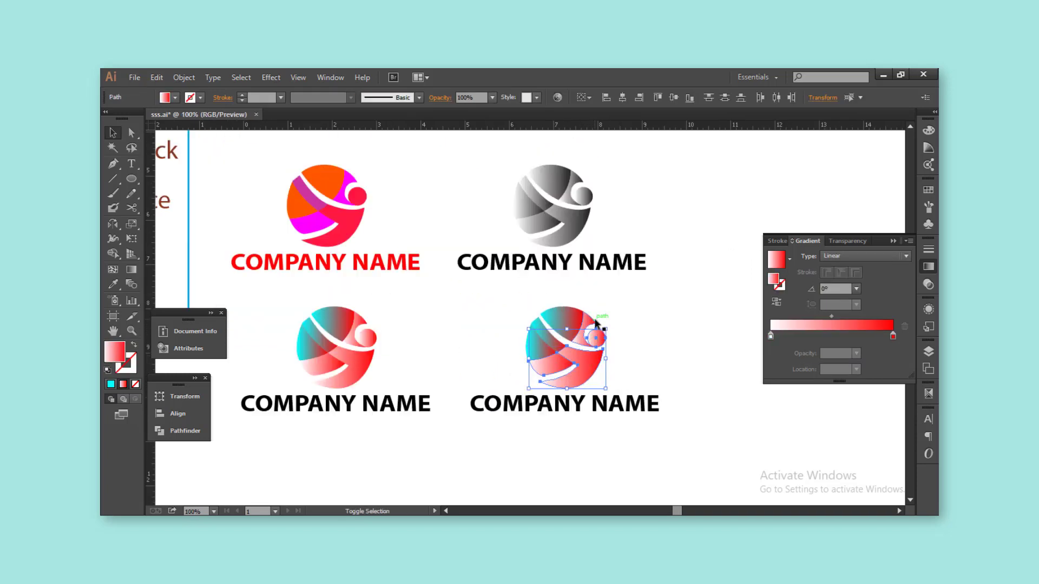
key("comma")
left_click(823, 218)
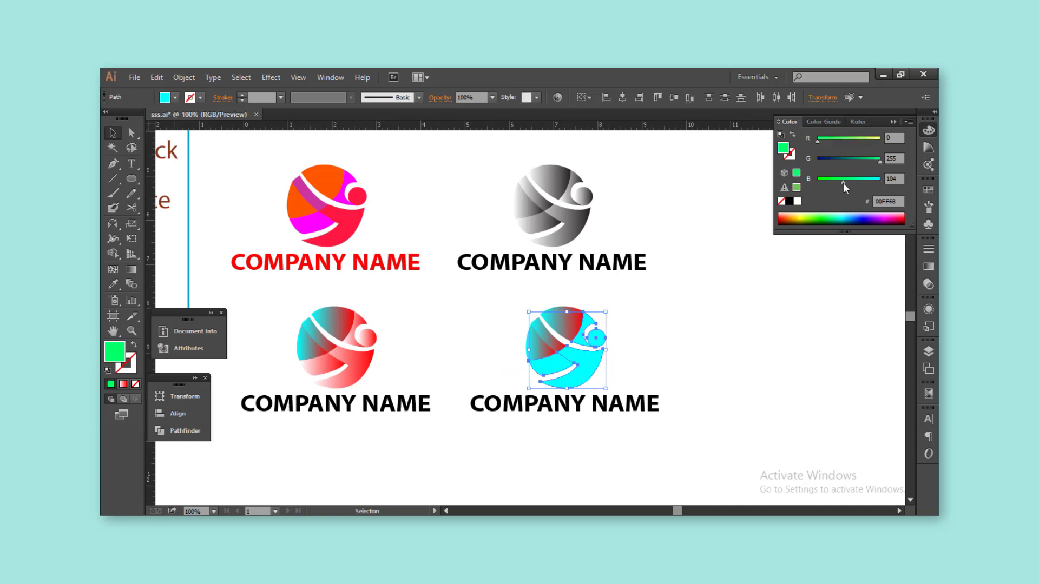
Step: Make the sixth logo's COMPANY NAME text green
left_click(692, 383)
left_click(654, 405)
key("comma")
left_click(705, 366)
key("ctrl+minus")
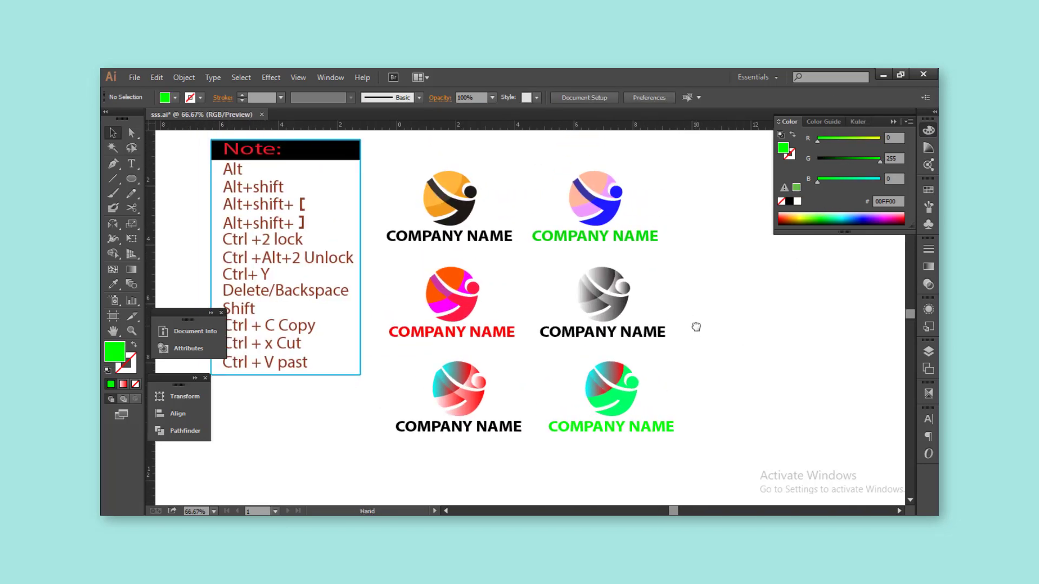
scroll(687, 324, "up", 1)
Step: Alt-drag a copy of the green logo down and fill it black
left_click_drag(676, 464, 550, 364)
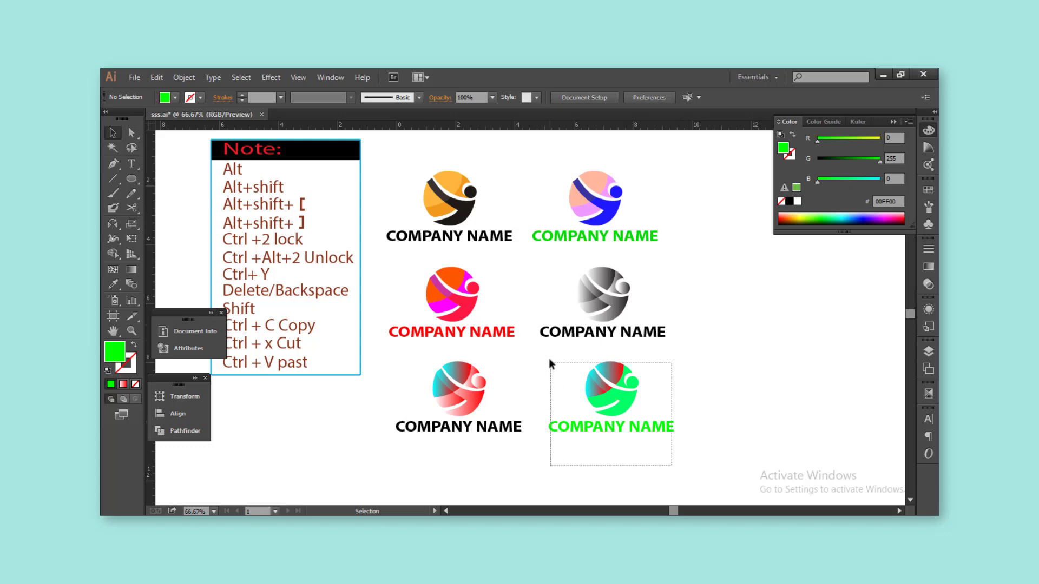
left_click_drag(605, 384, 514, 413)
left_click(514, 413)
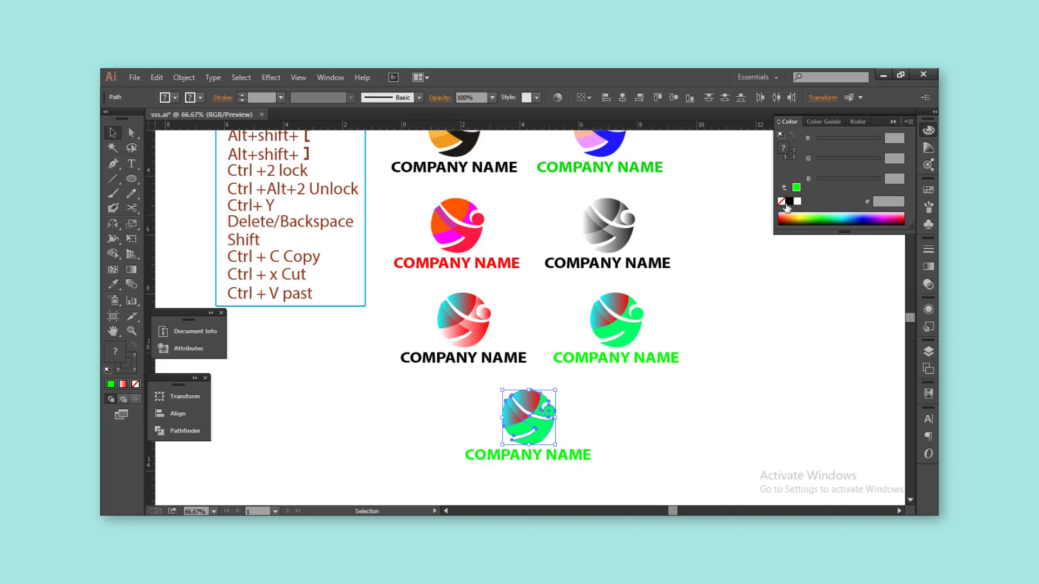
left_click(789, 201)
left_click(746, 378)
Step: Colour the black logo's left segment dark blue and its top segment blue
scroll(574, 422, "up", 1)
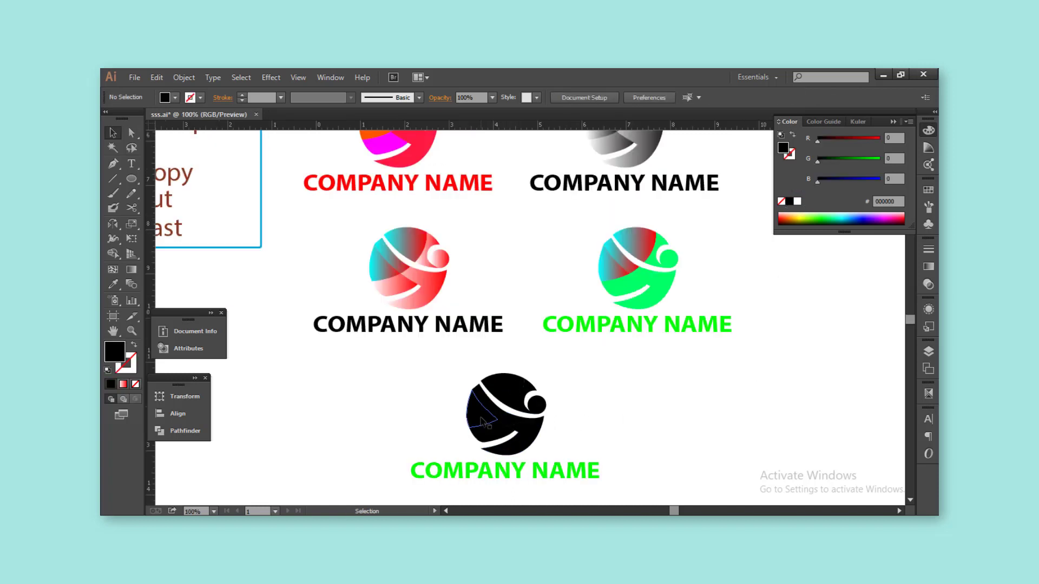
left_click(481, 409)
left_click(847, 179)
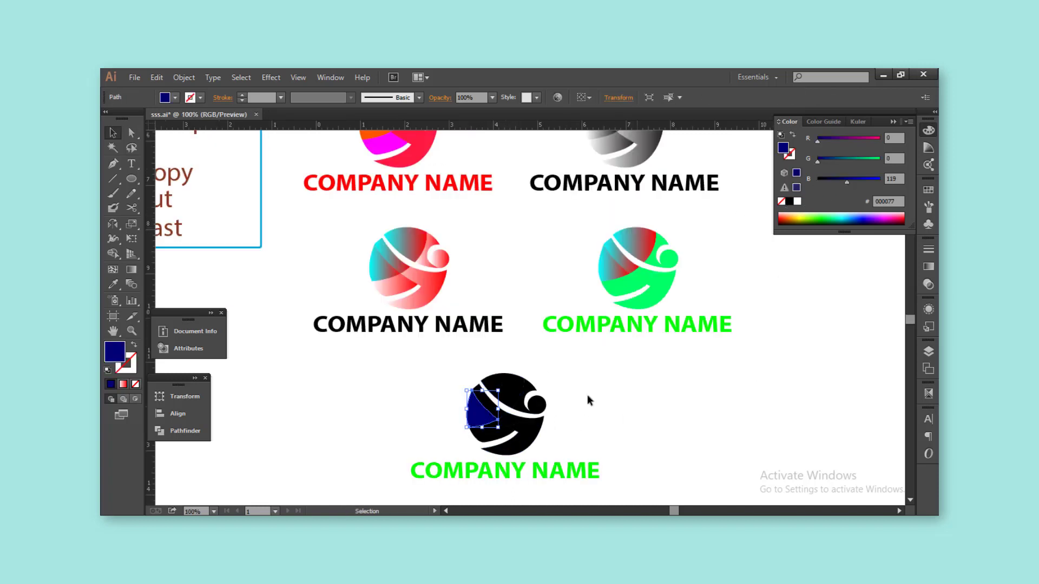
left_click(503, 385)
left_click(854, 179)
left_click(698, 359)
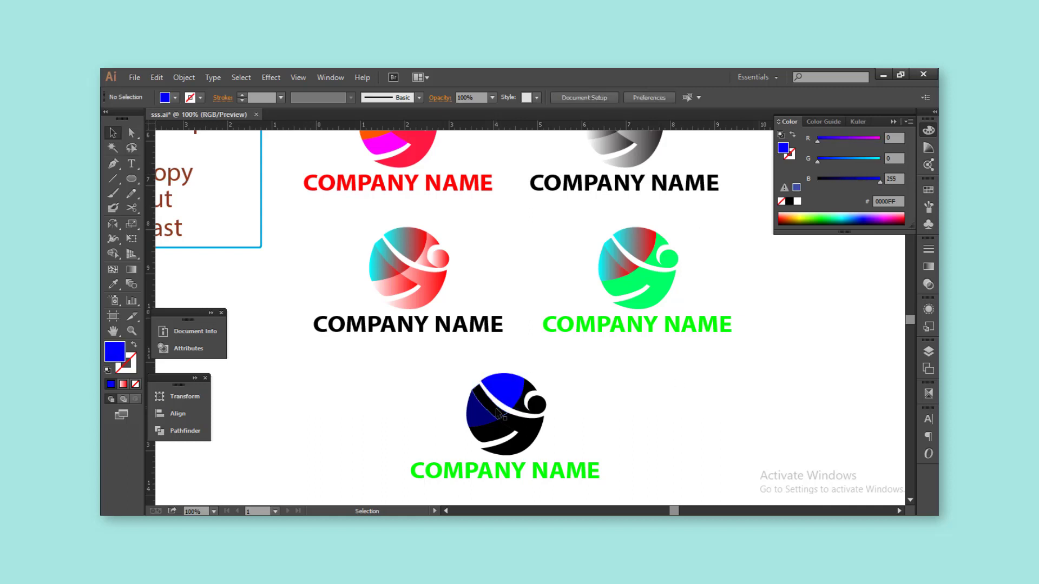
left_click(482, 403)
Step: Fill the diagonal stripe green, and the lower segment and small circle dark red
scroll(714, 427, "down", 2)
left_click(511, 301)
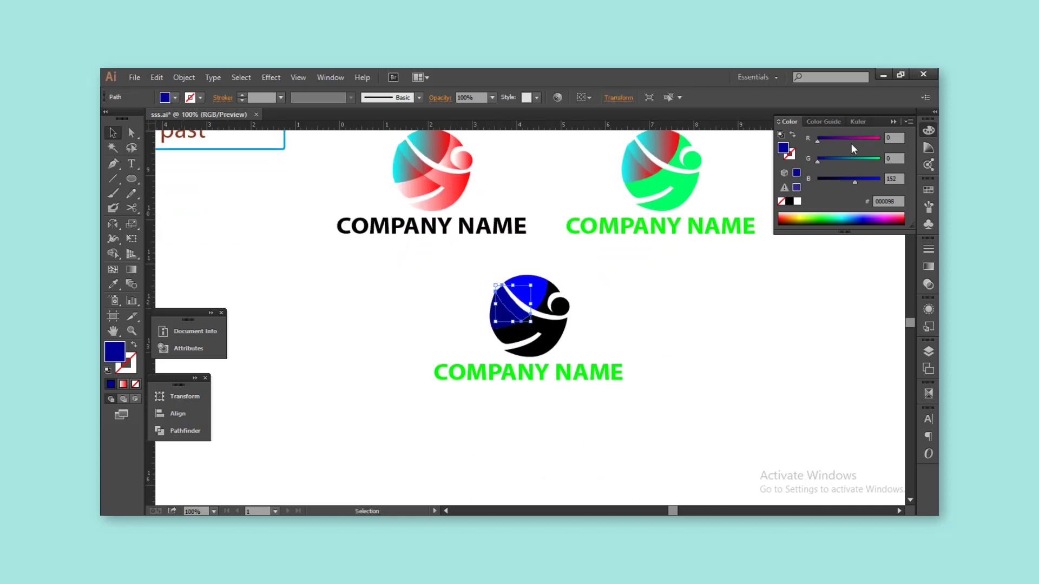
left_click(879, 159)
left_click(556, 334)
left_click(779, 222)
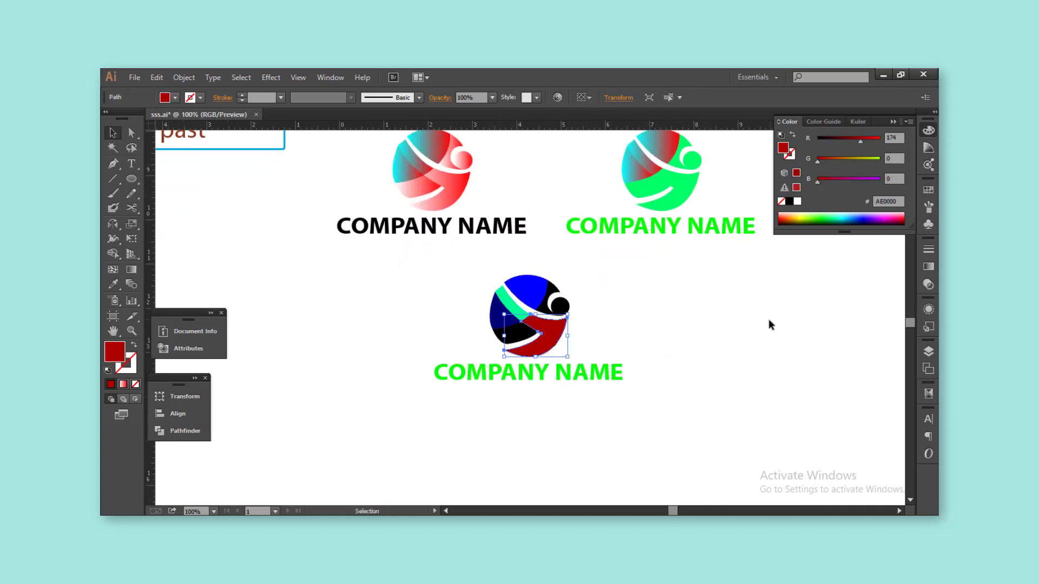
left_click(560, 305)
left_click(779, 223)
Step: Make the bottom logo's COMPANY NAME text a darker green
left_click(705, 370)
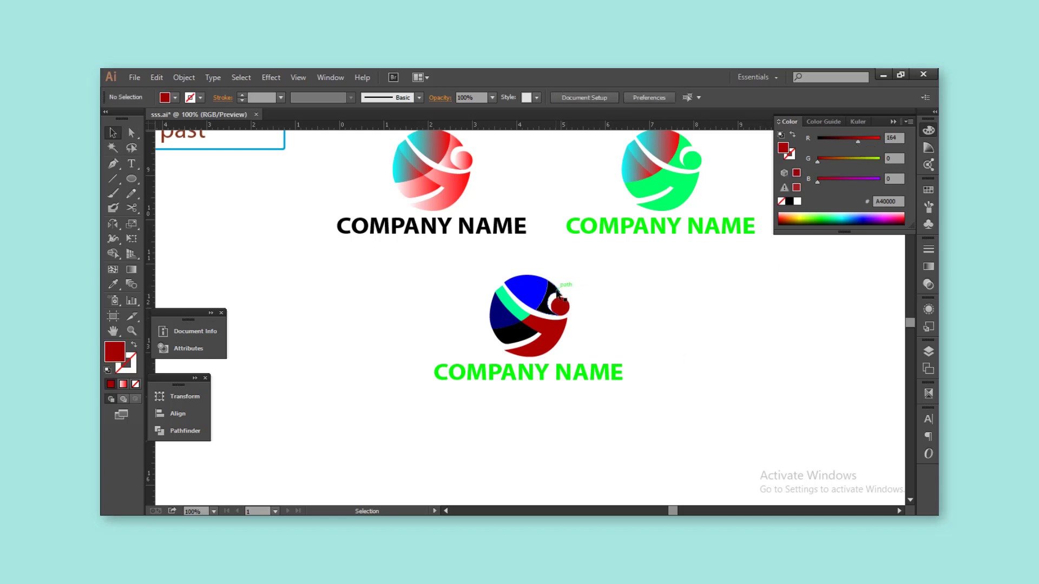
left_click(597, 378)
left_click_drag(879, 158, 855, 163)
left_click(729, 353)
key("ctrl+minus")
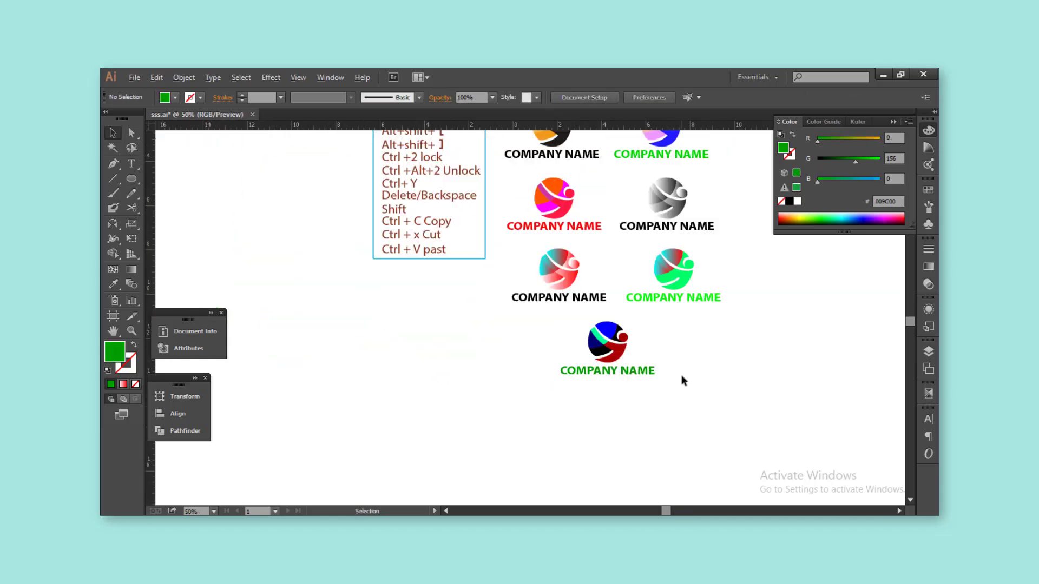